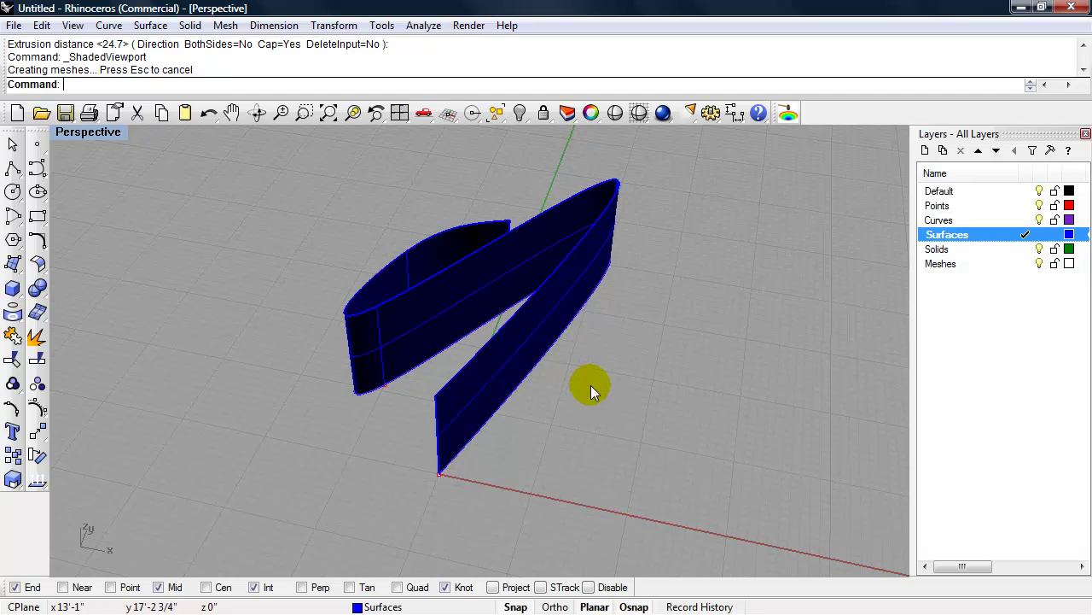
Orbit the Perspective view and display its viewport properties, showing lens length 50.0 and camera/target
right_drag(590, 385, 594, 368)
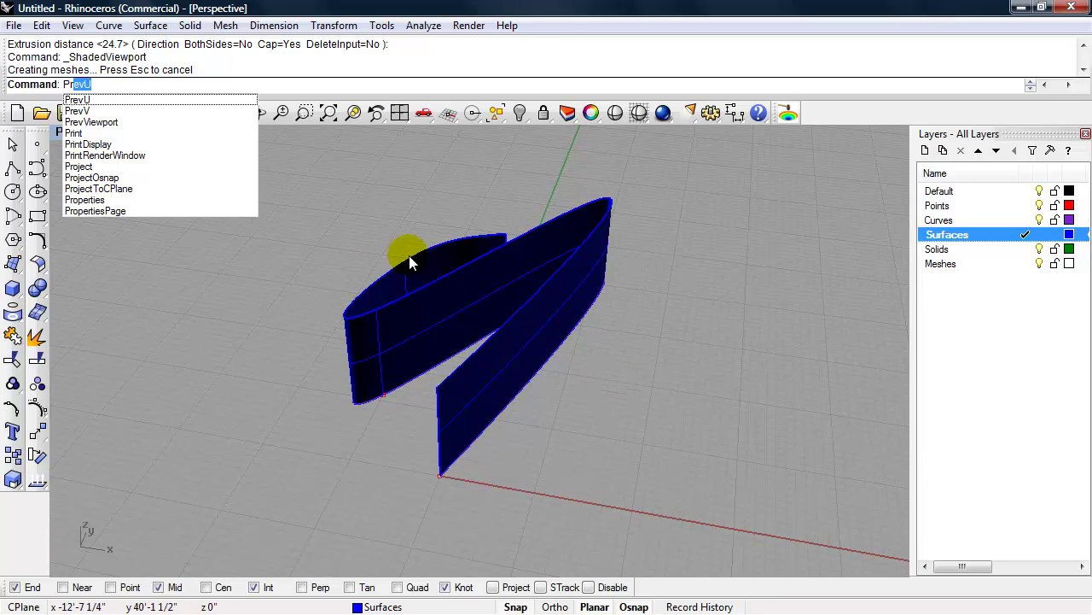
click(117, 201)
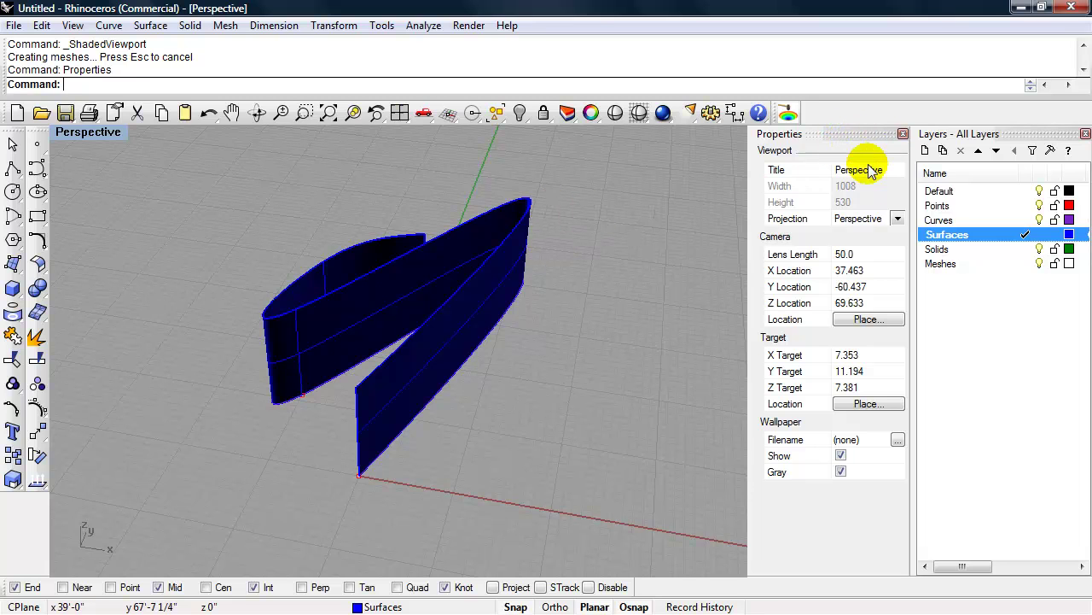
Toggle the Properties panel off and on, then pick the two surfaces to list their object properties
click(591, 113)
right_click(591, 114)
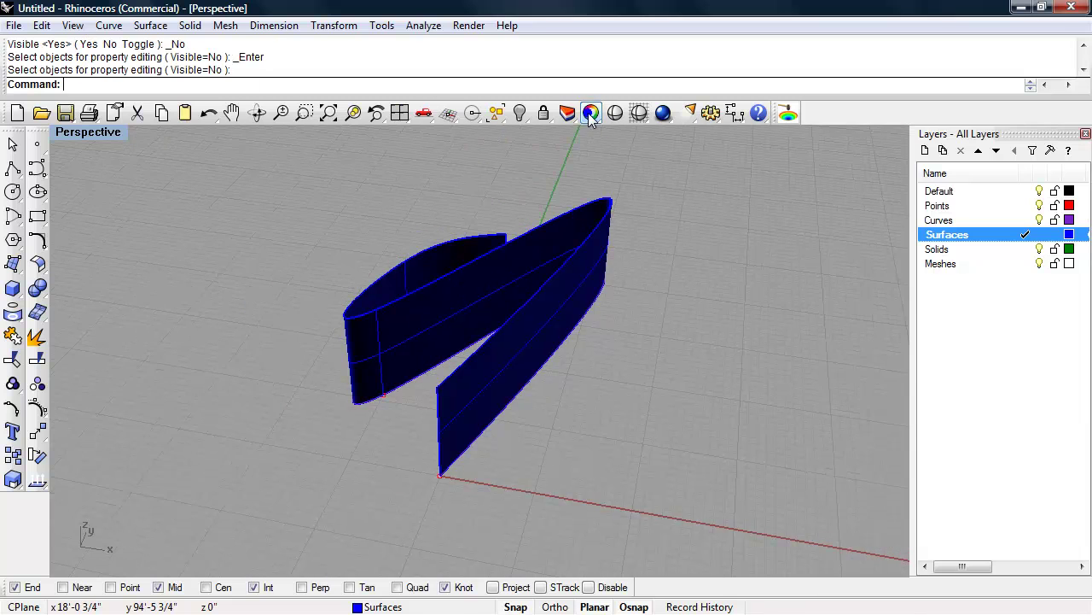
click(591, 113)
right_click(590, 114)
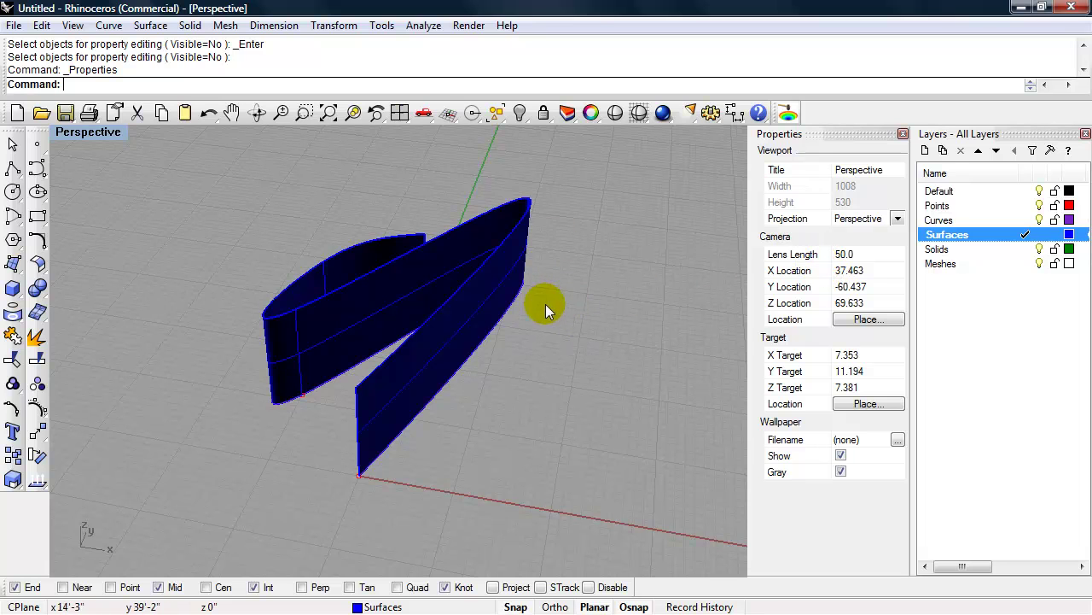
click(495, 285)
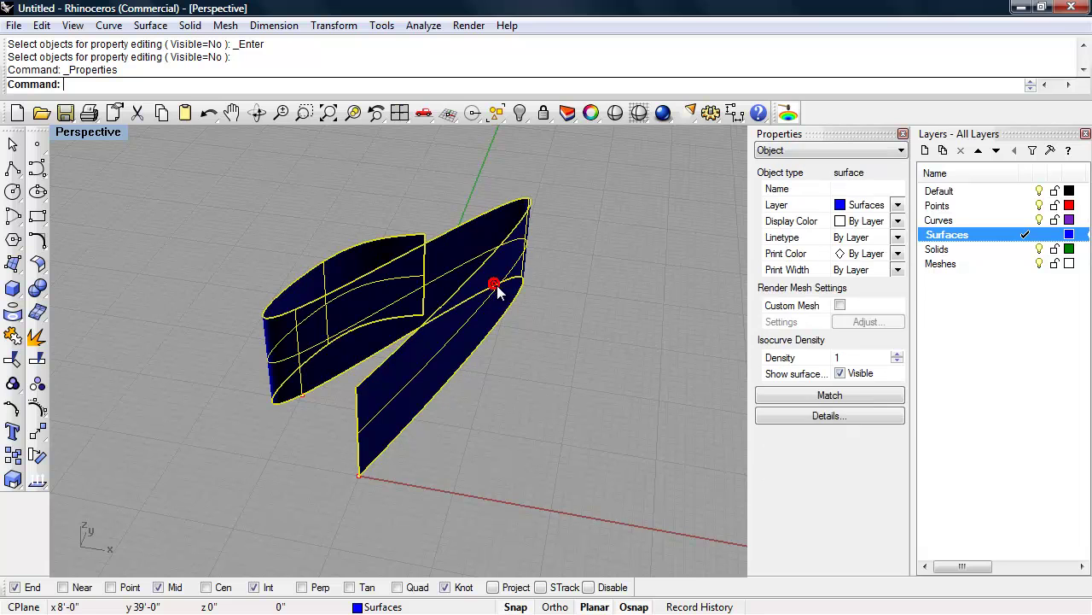
Change the Surfaces layer colour from blue to orange and orbit around the recoloured surfaces
click(1070, 234)
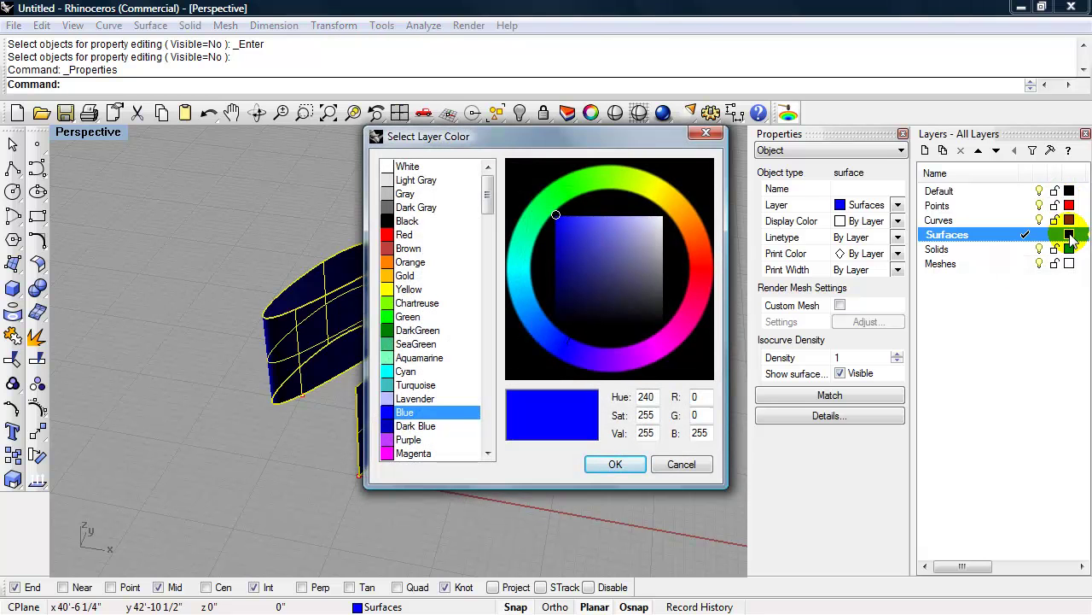
click(684, 212)
click(608, 463)
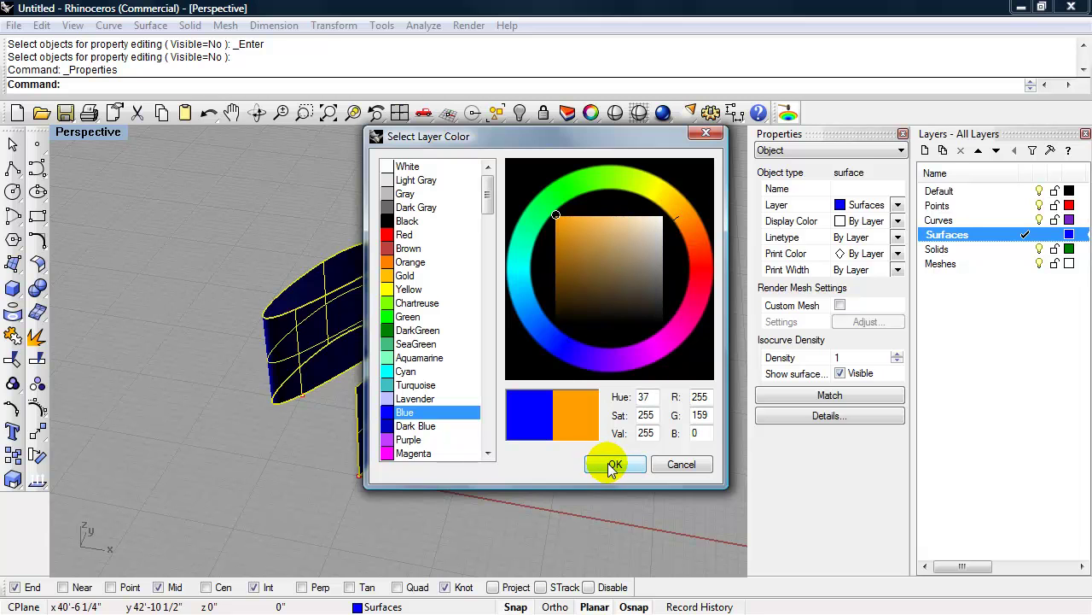
right_drag(622, 428, 9, 373)
right_drag(430, 363, 449, 404)
right_drag(666, 430, 581, 403)
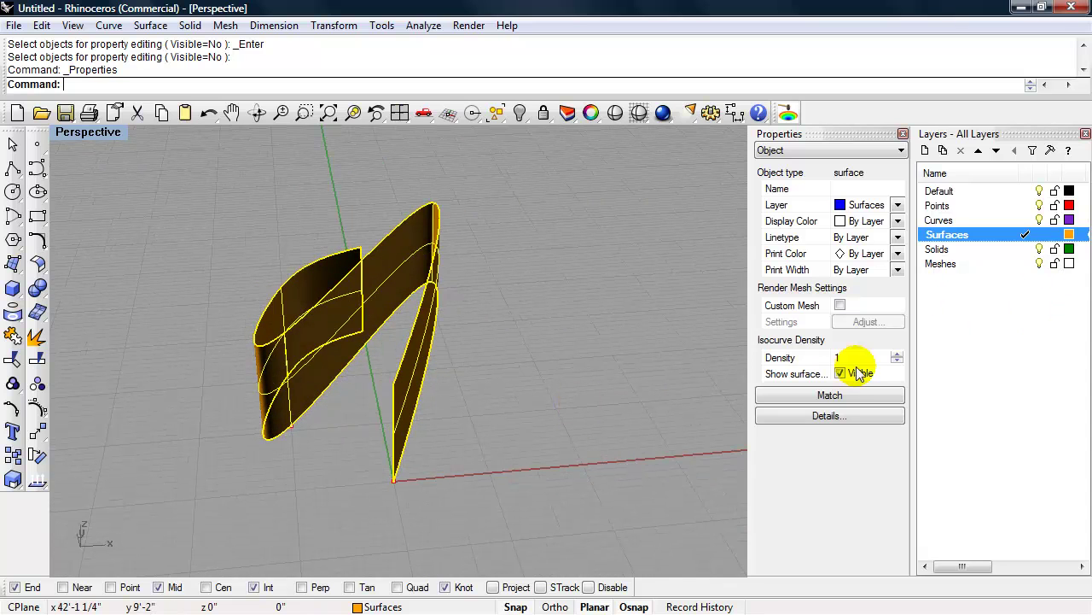
click(814, 418)
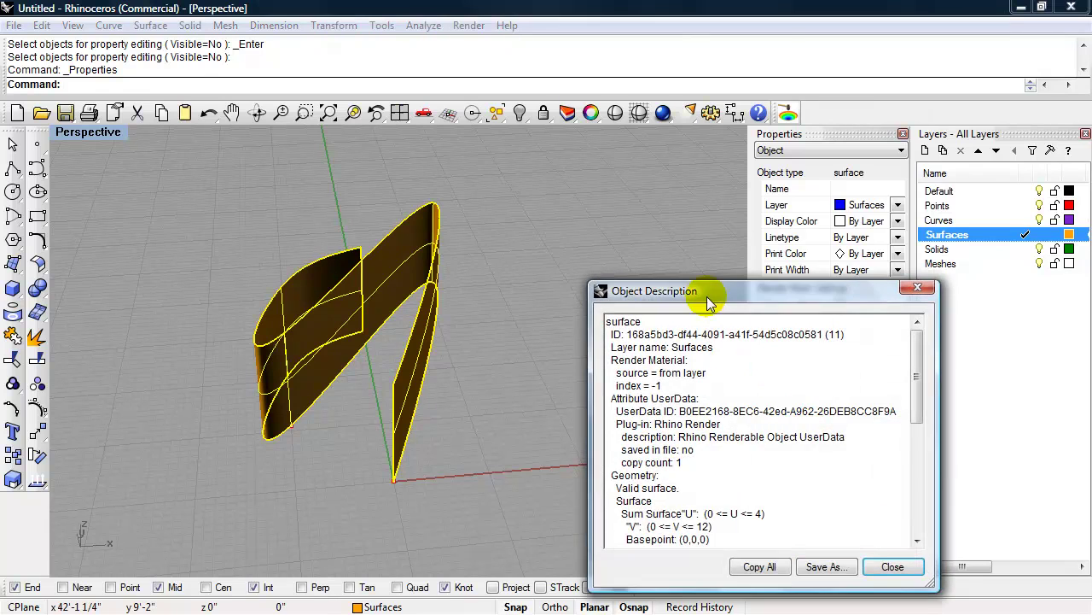
drag(701, 289, 586, 210)
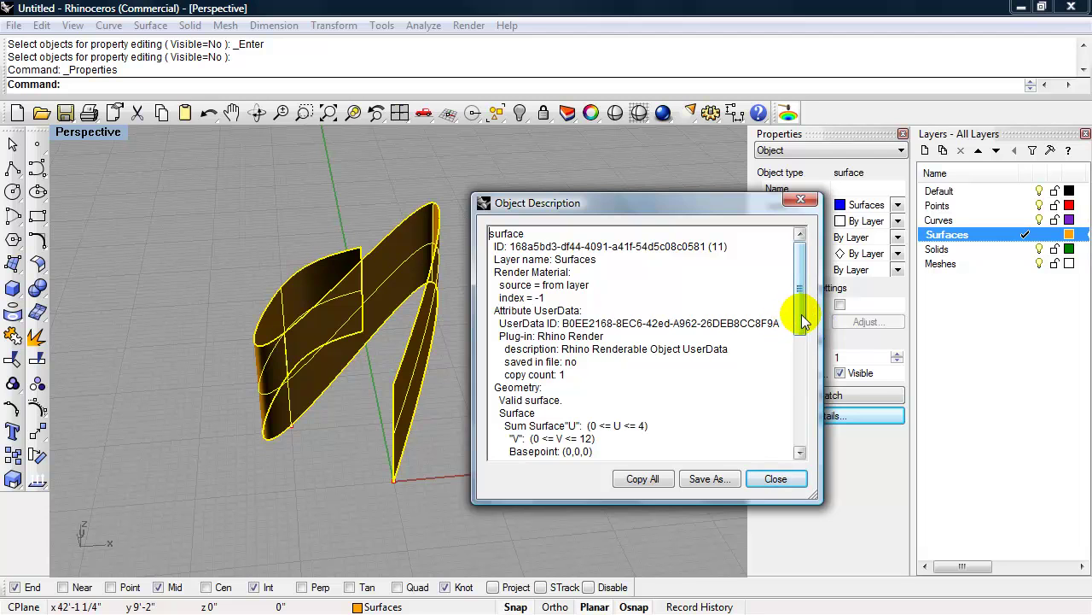
drag(802, 318, 826, 350)
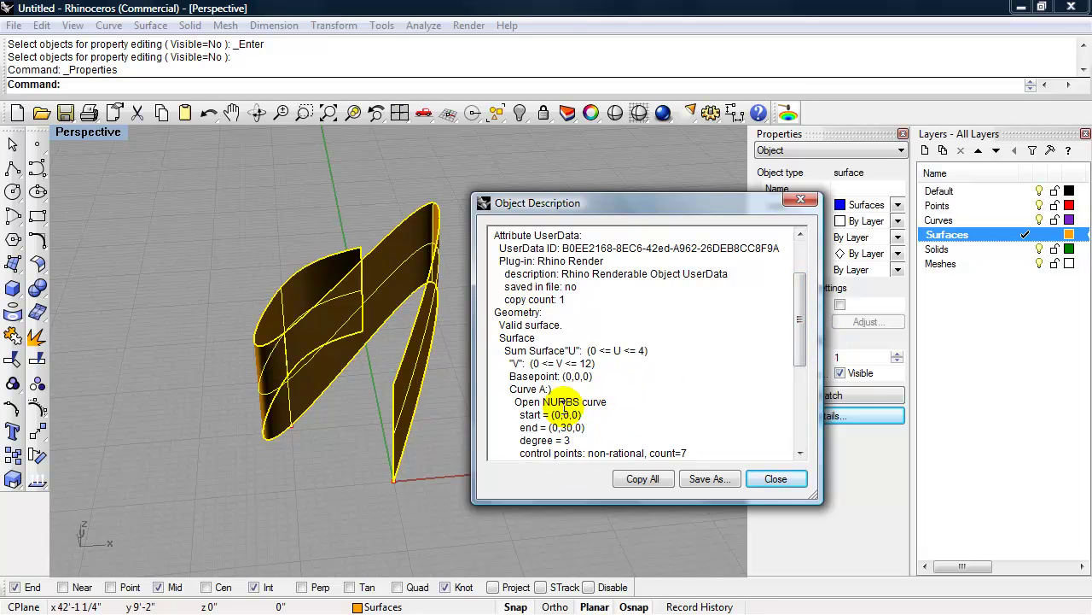
triple_click(607, 401)
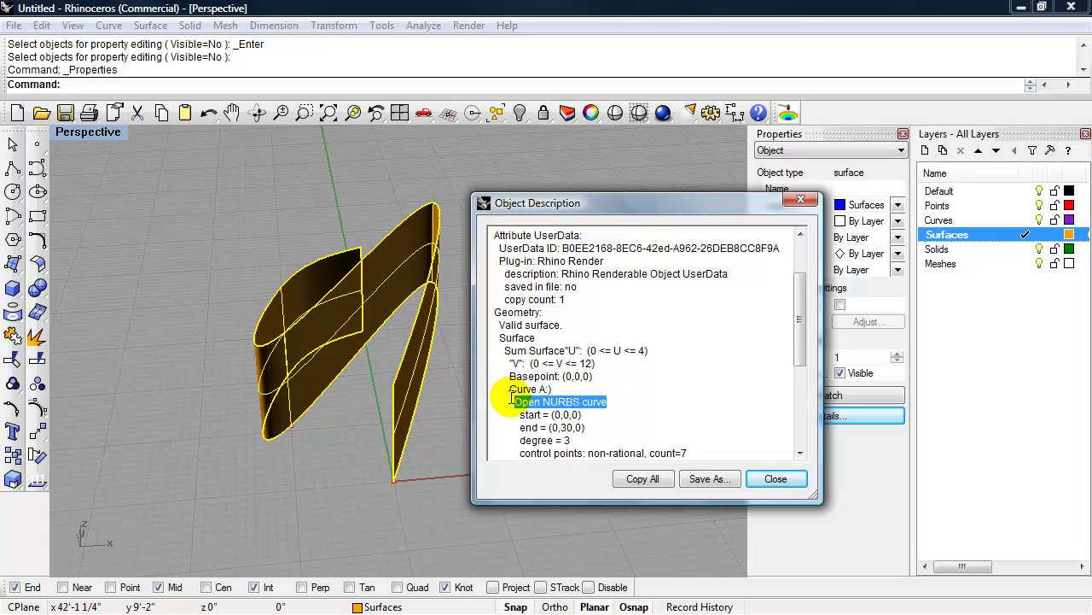
drag(802, 338, 800, 289)
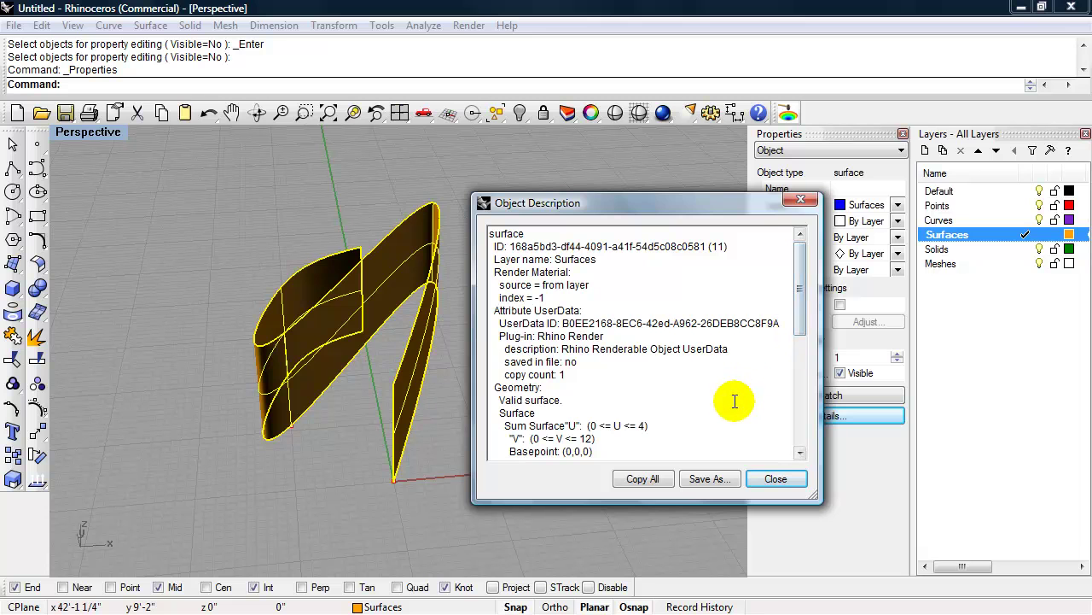
click(775, 476)
right_drag(566, 429, 488, 433)
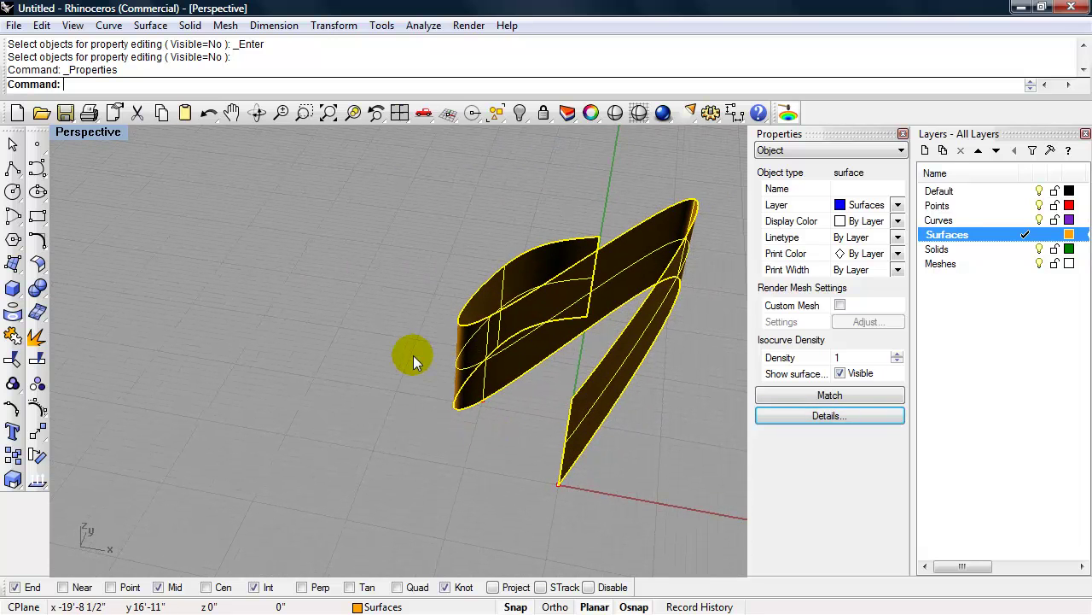
Make Solids the current layer
click(187, 27)
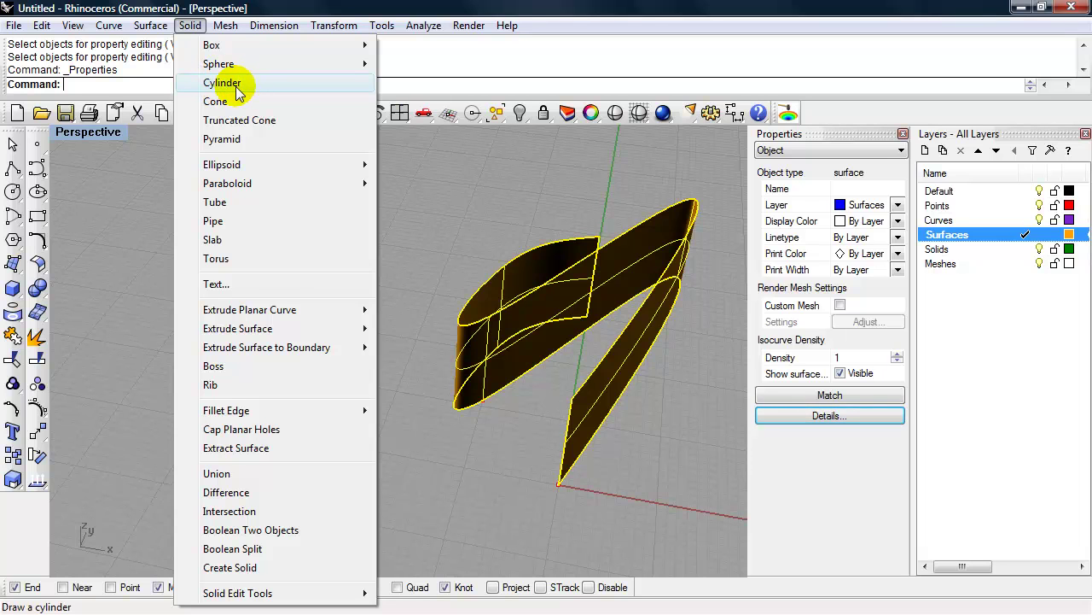
click(1002, 294)
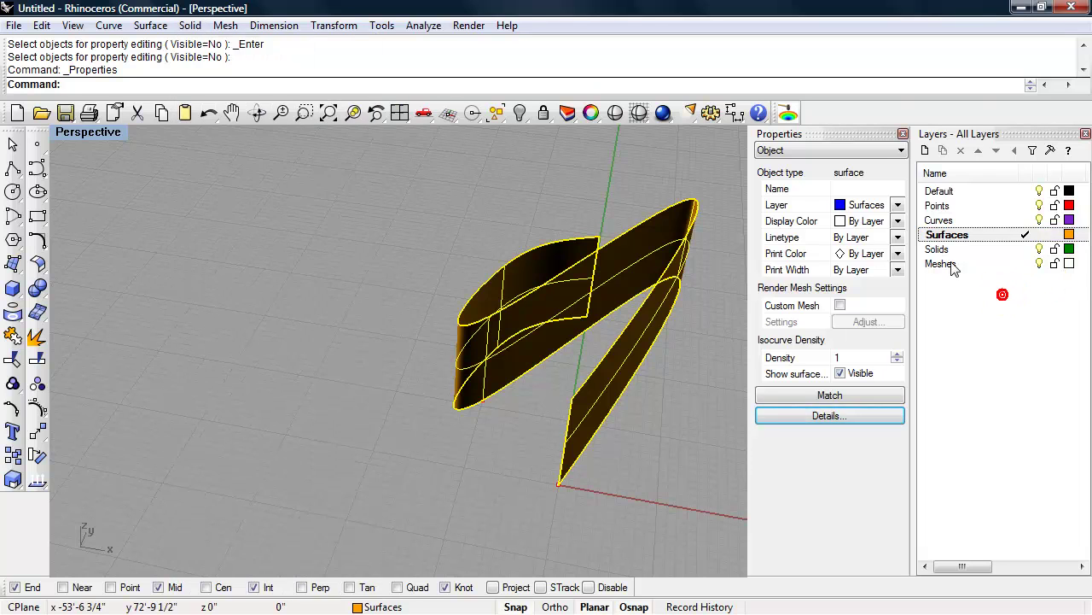
double_click(983, 248)
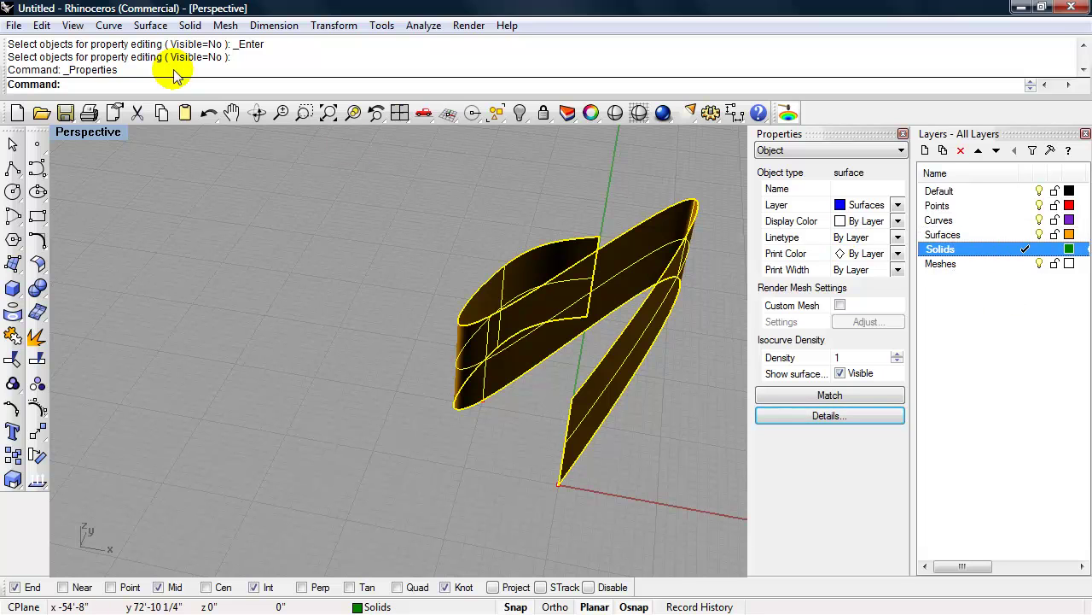
Draw a centre-radius sphere on the grid beside the orange surfaces and centre it in view
click(151, 25)
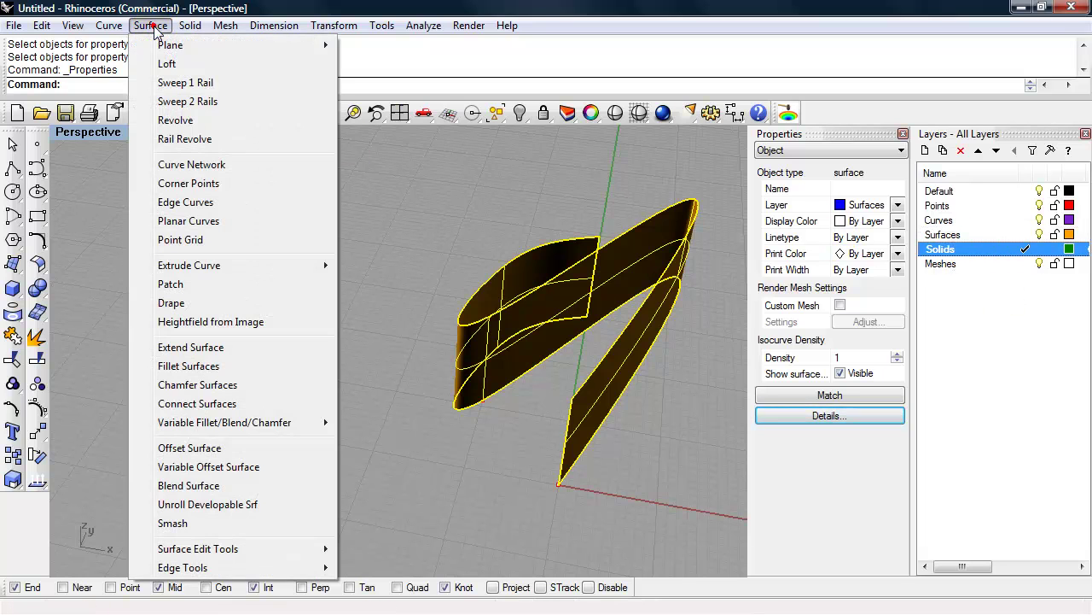
mouse_move(193, 27)
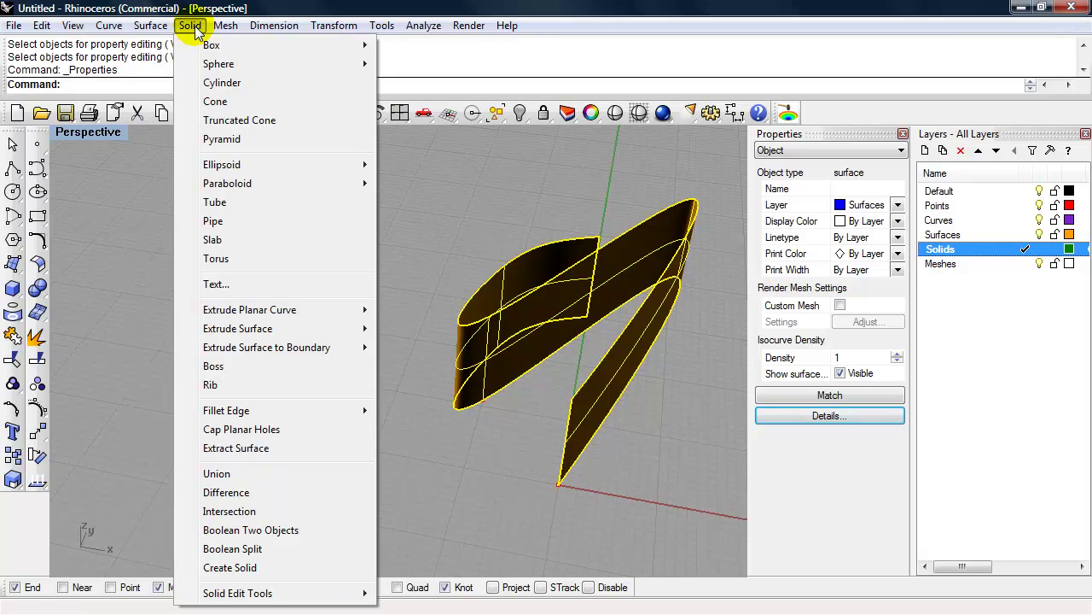
click(248, 65)
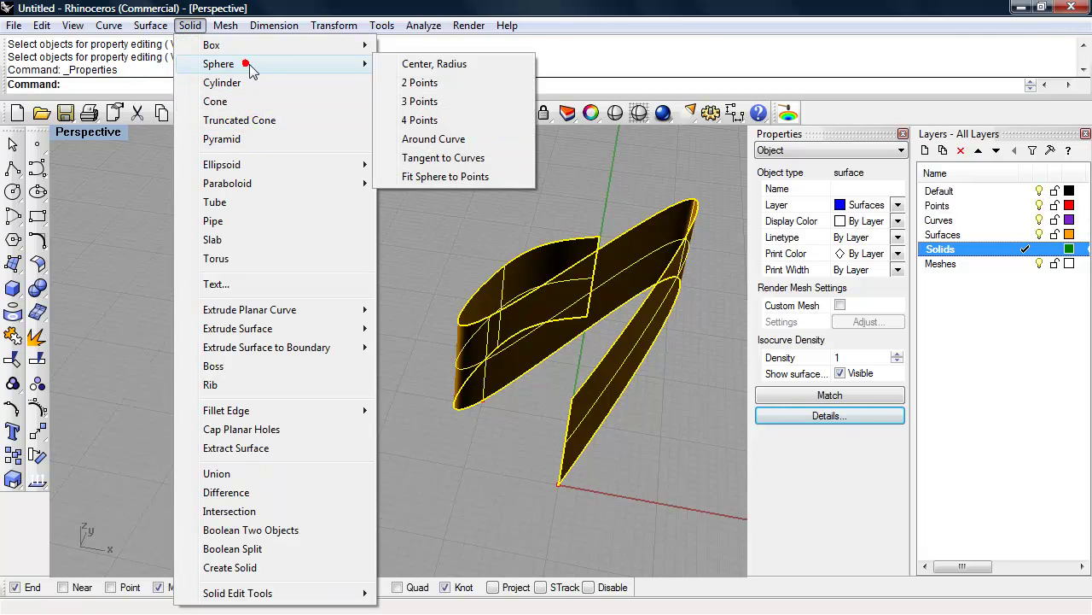
click(415, 67)
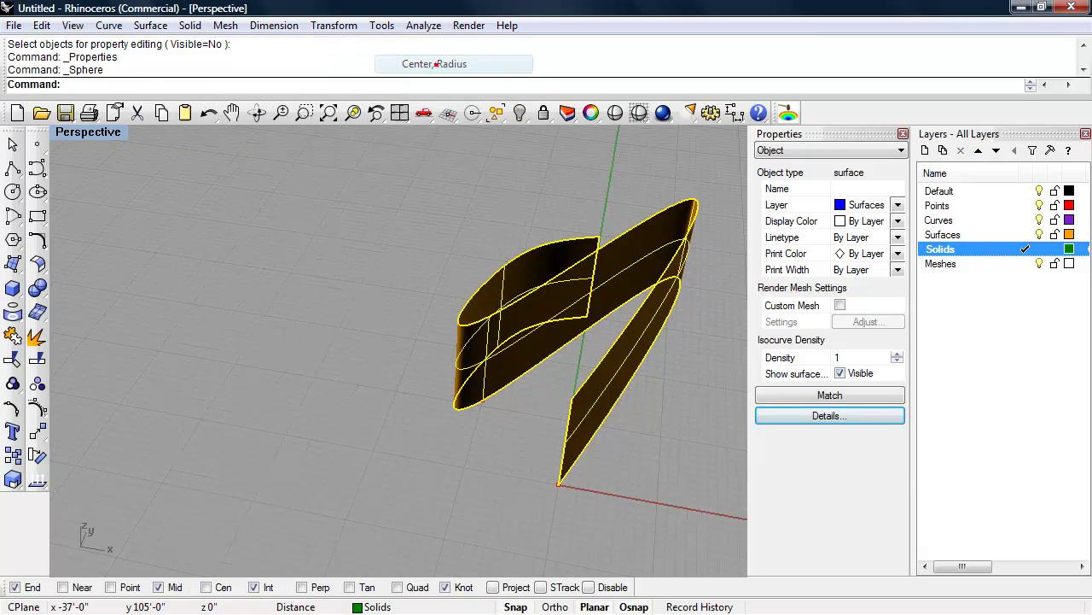
click(236, 362)
click(281, 437)
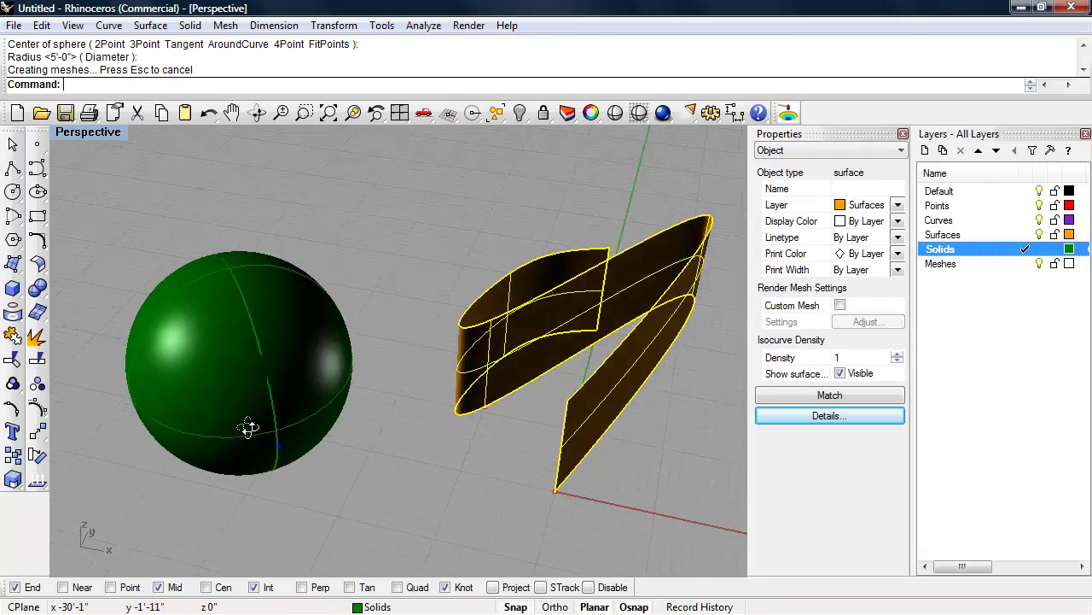
right_drag(248, 428, 373, 420)
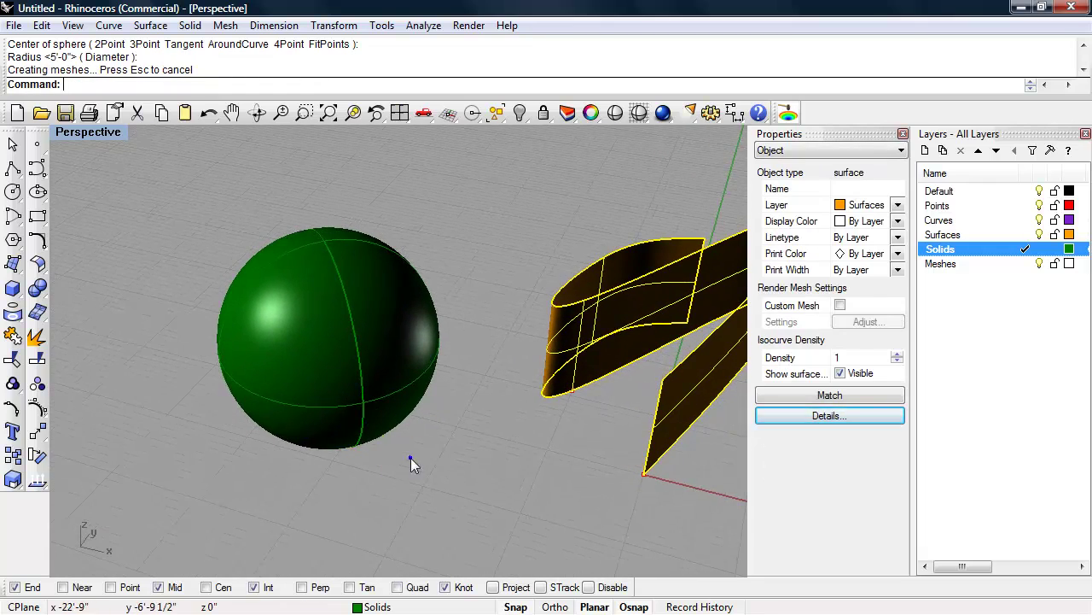
right_drag(410, 458, 424, 433)
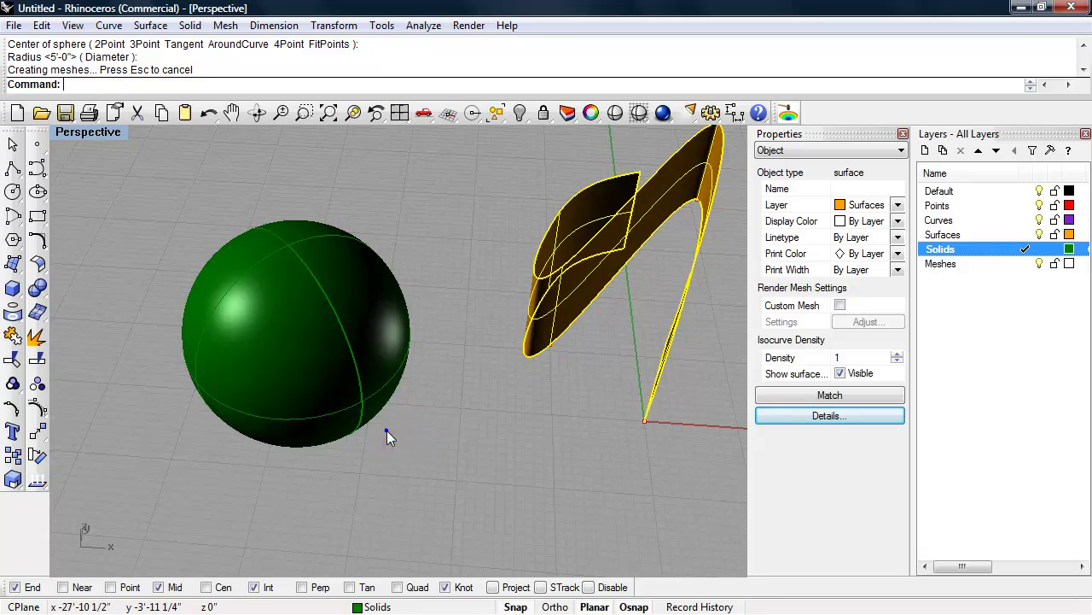
shift+right_drag(386, 431, 357, 415)
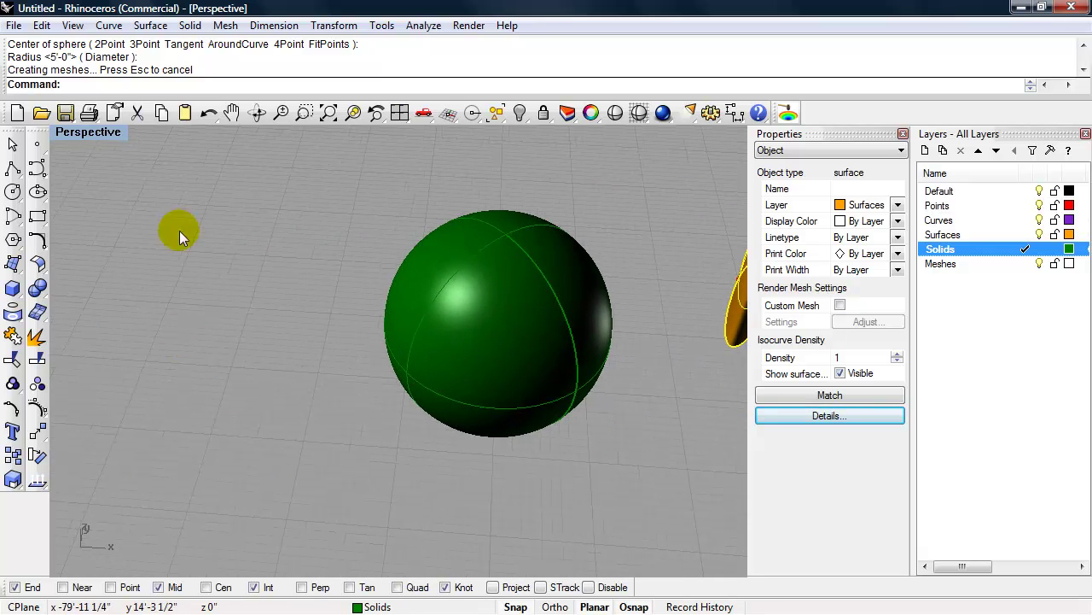
Draw a cylinder standing to the left of the sphere
click(190, 25)
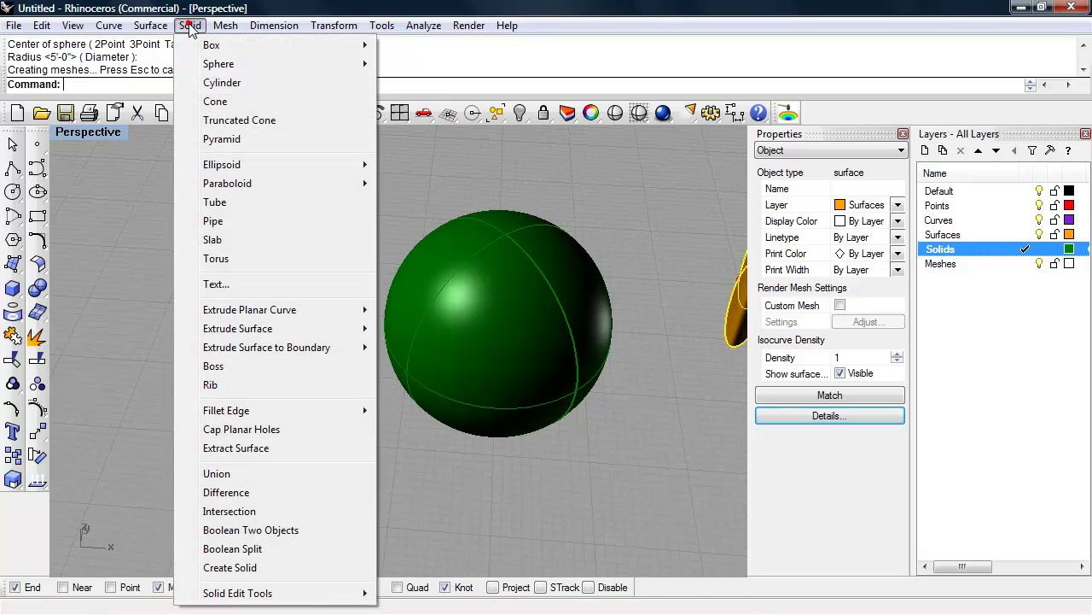
click(224, 82)
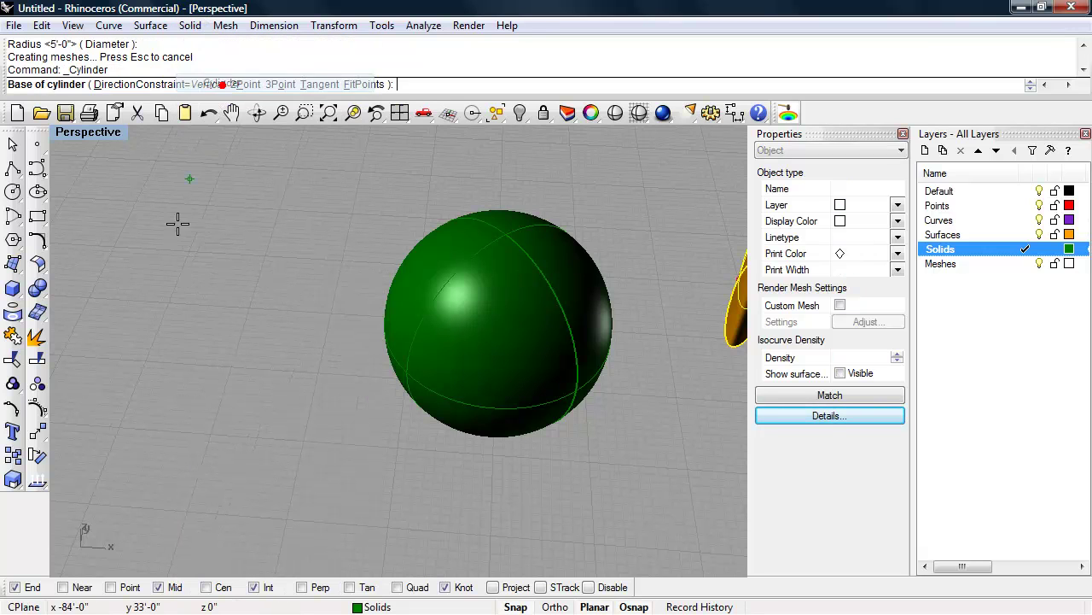
click(197, 340)
click(244, 361)
click(199, 208)
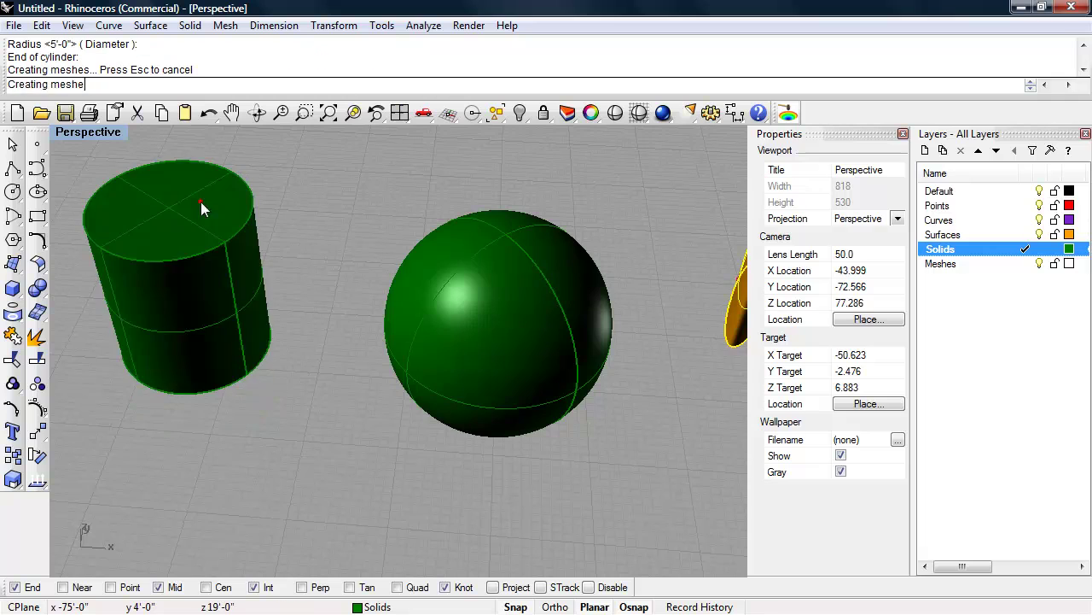
Orbit around the solids and select the cylinder, shown as a polysurface on Solids
right_drag(334, 304, 312, 232)
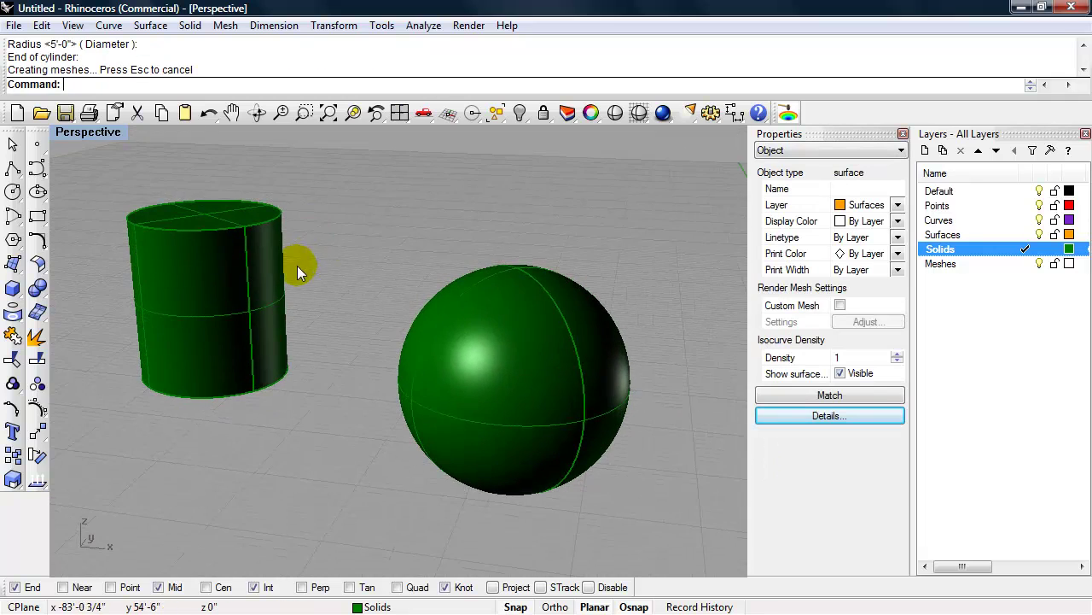
right_drag(298, 270, 231, 285)
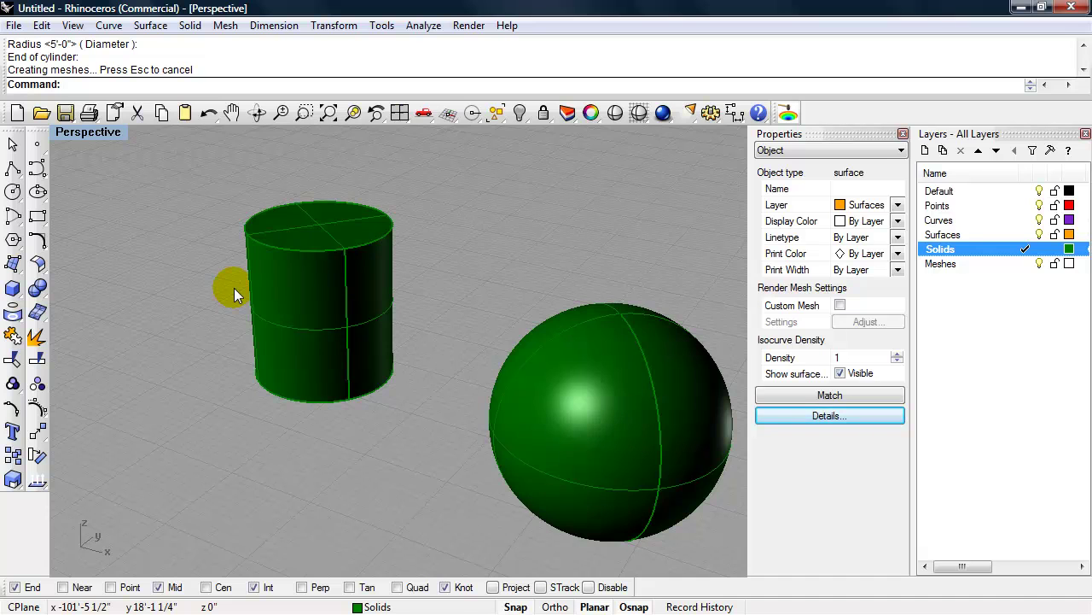
mouse_move(233, 287)
right_down()
mouse_move(230, 327)
mouse_move(234, 292)
right_up()
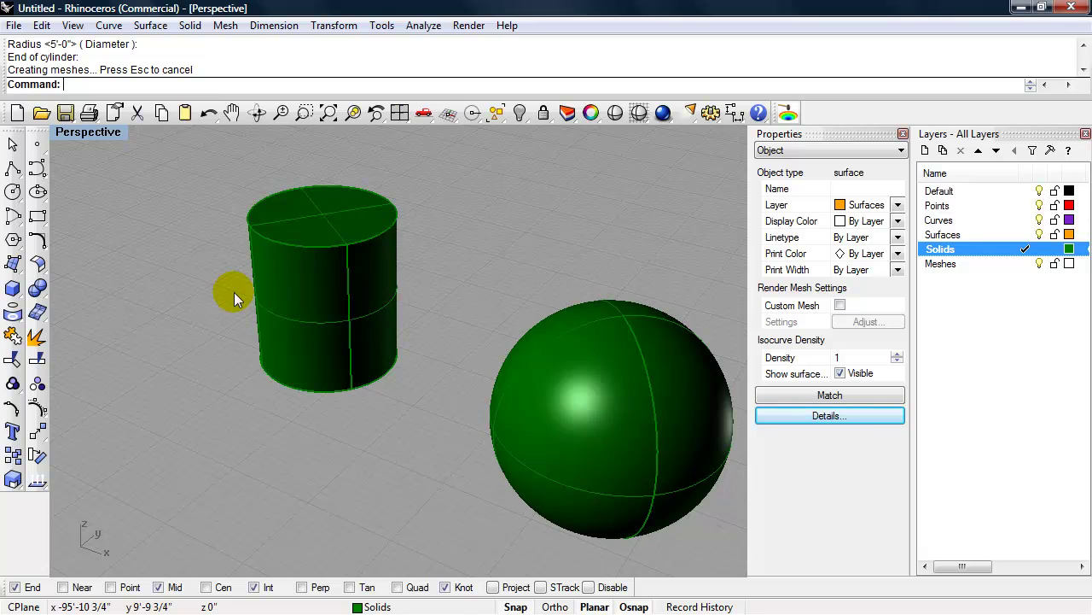
mouse_move(239, 257)
right_down()
mouse_move(261, 305)
mouse_move(264, 282)
mouse_move(240, 258)
right_up()
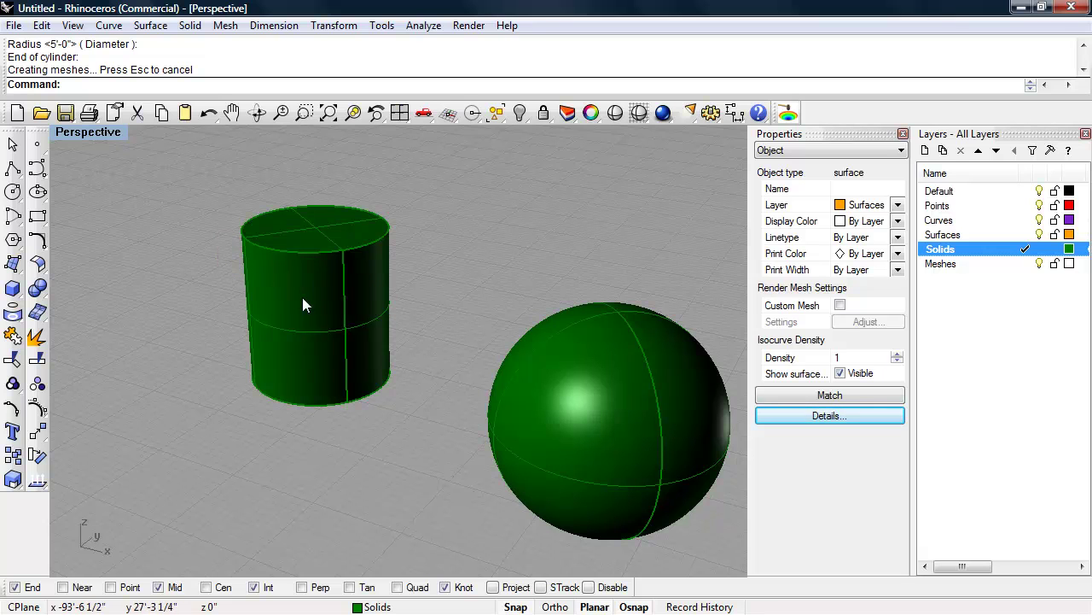
mouse_move(305, 305)
right_down()
mouse_move(319, 359)
mouse_move(350, 366)
mouse_move(329, 342)
mouse_move(301, 338)
mouse_move(302, 289)
right_up()
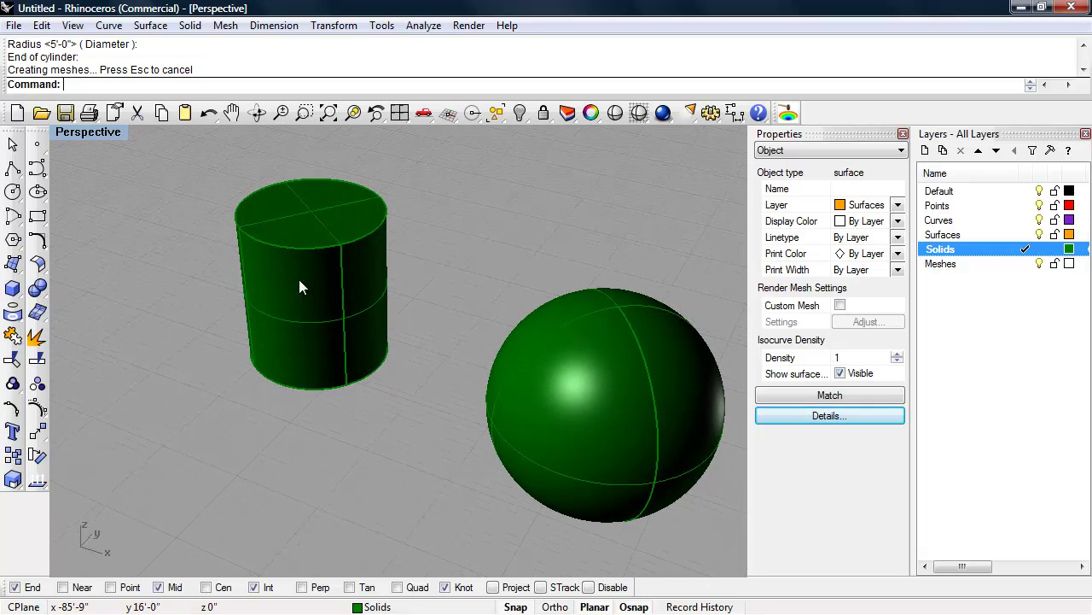
click(292, 248)
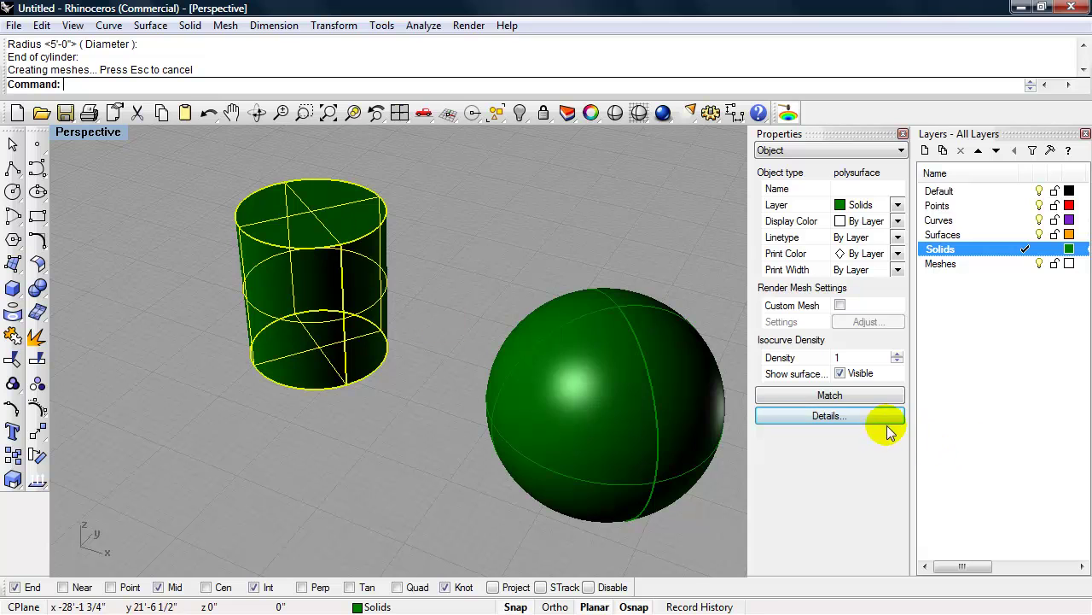
click(861, 419)
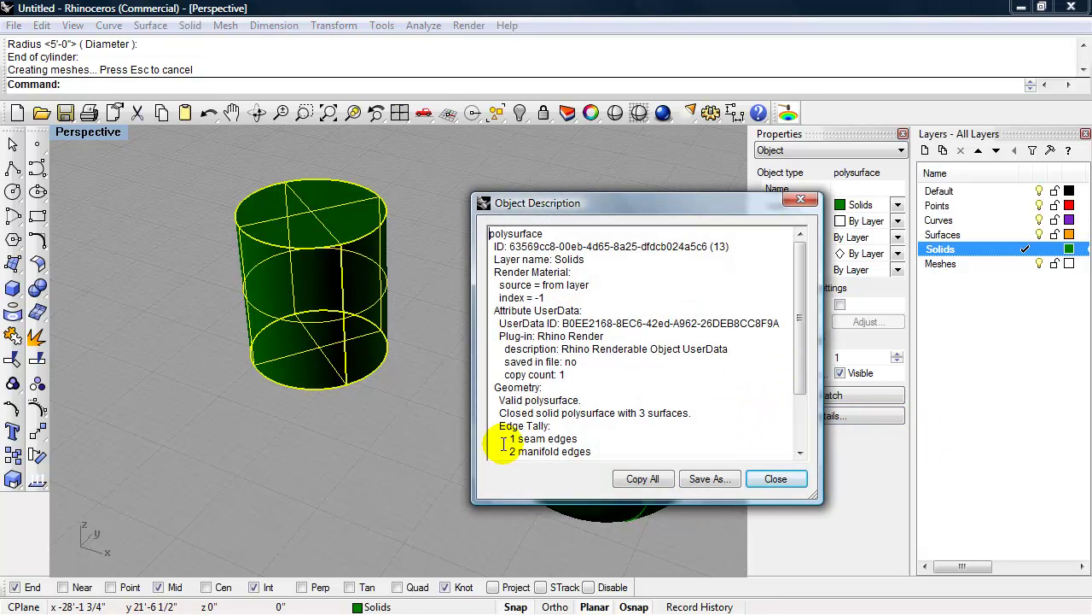
drag(499, 413, 708, 416)
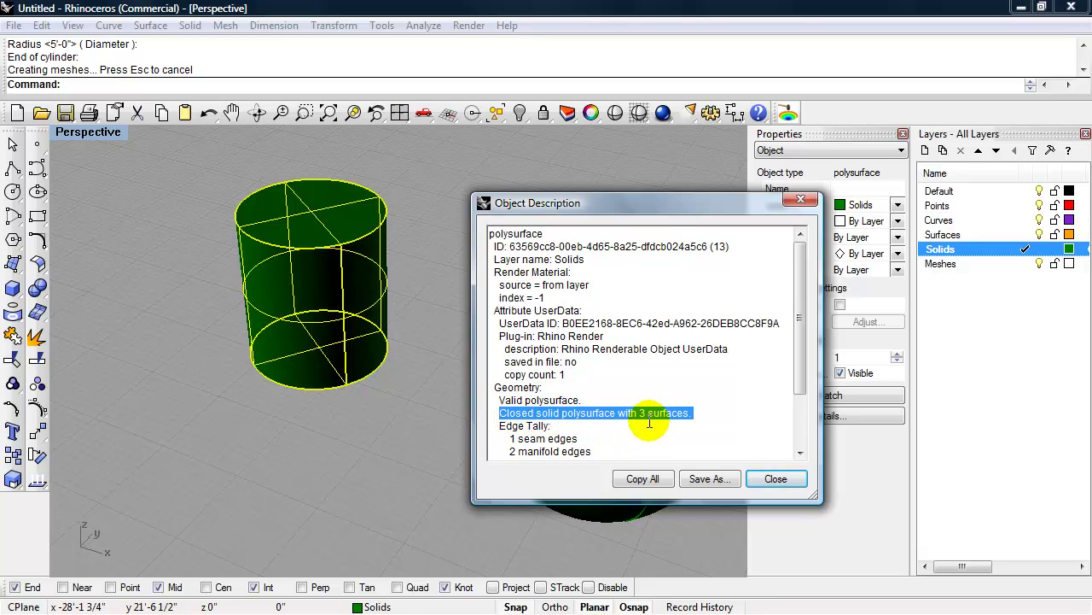
double_click(541, 233)
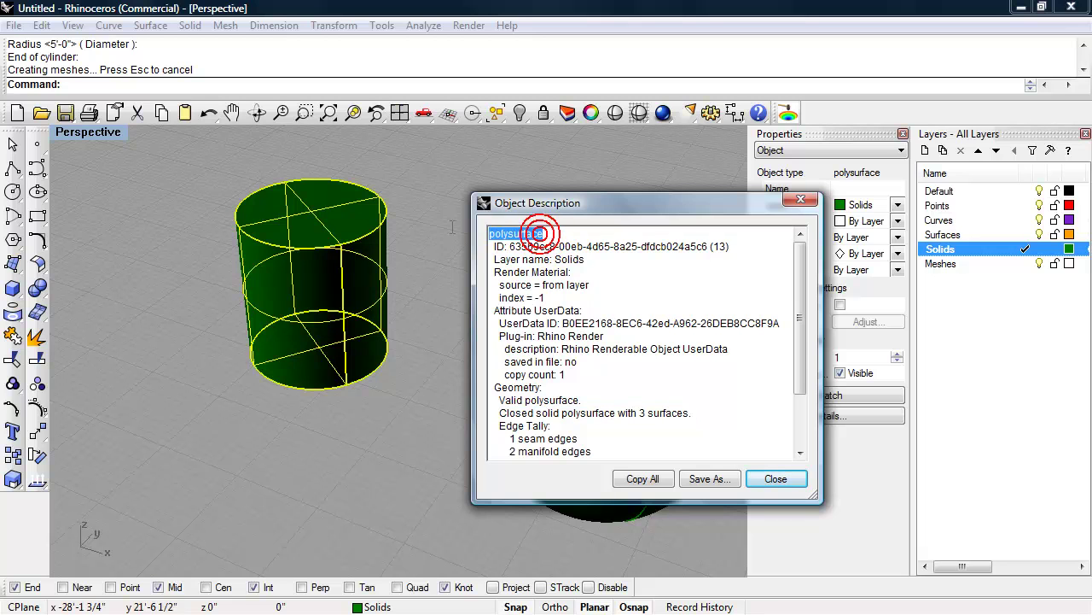
click(776, 480)
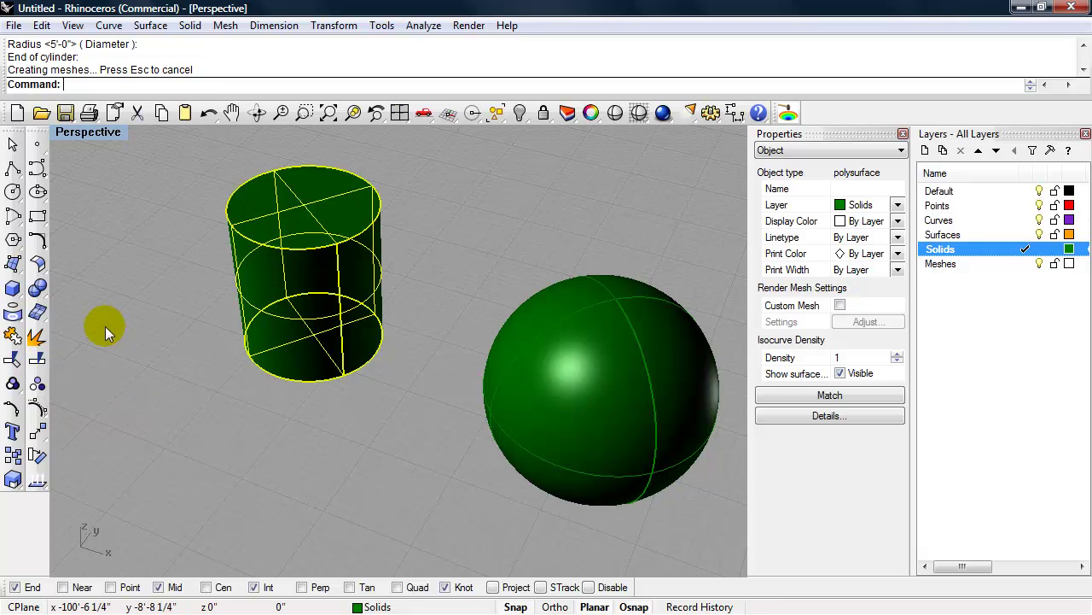
Extract the cylinder's top face with ExtractSrf and delete it, leaving an open-topped tube
right_drag(210, 302, 189, 298)
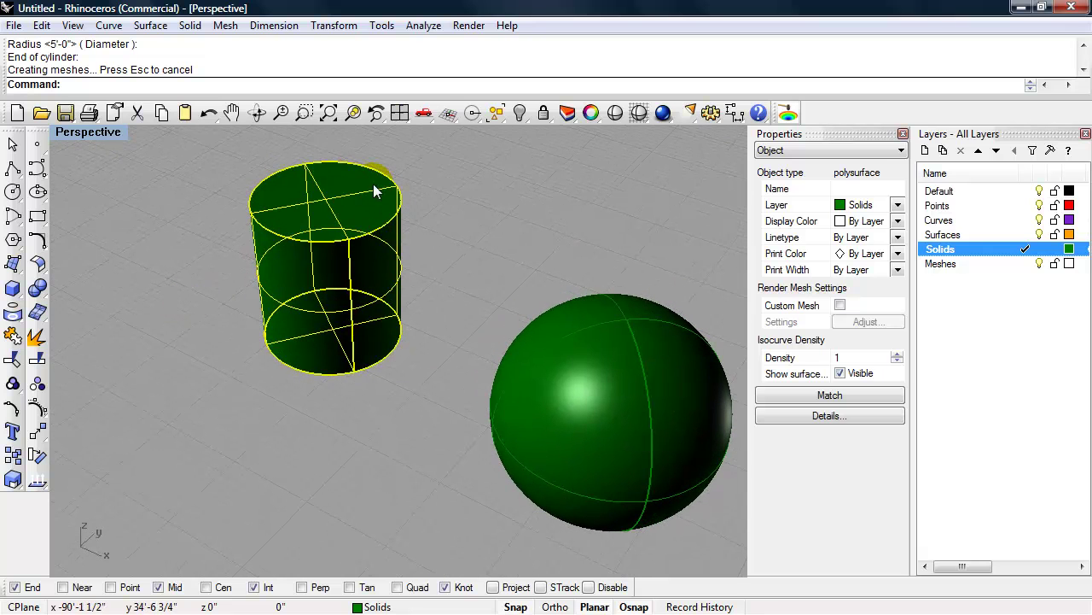
mouse_move(207, 298)
right_down()
mouse_move(214, 275)
mouse_move(203, 293)
right_up()
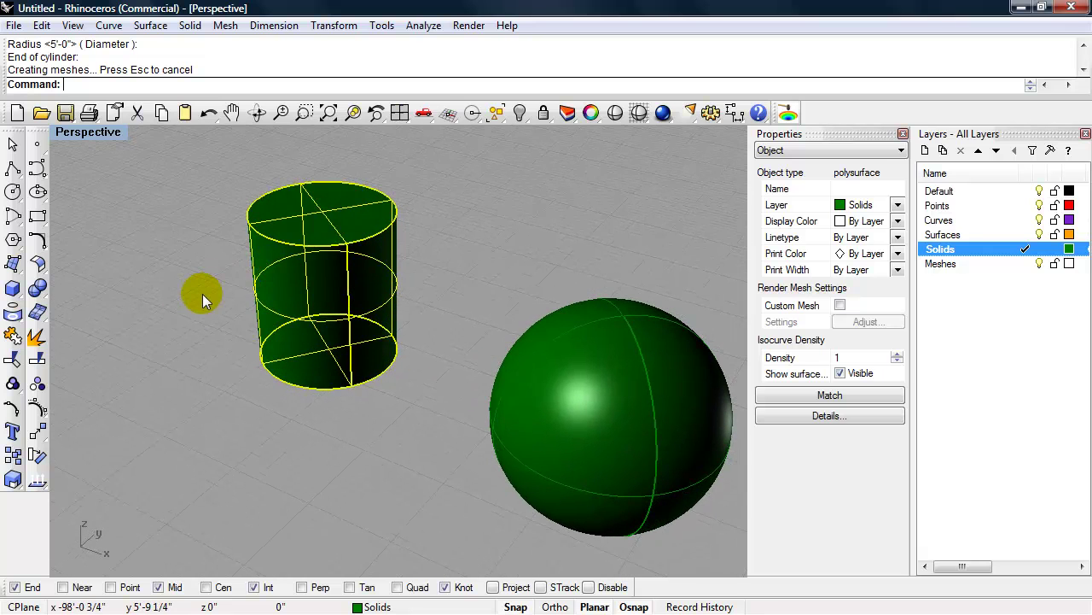
text(ExtractBadSrf)
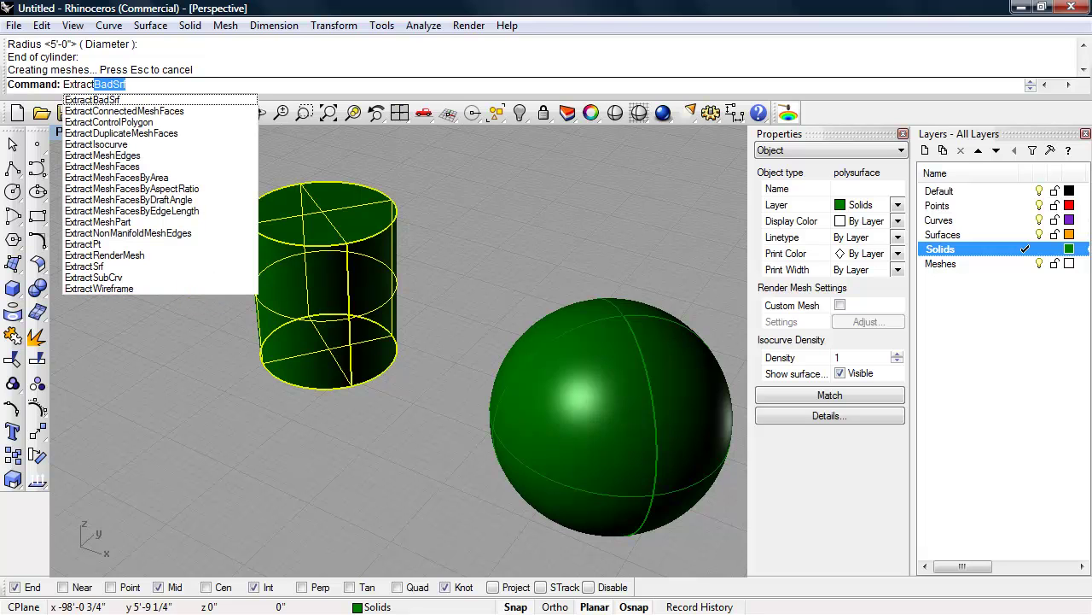
click(98, 270)
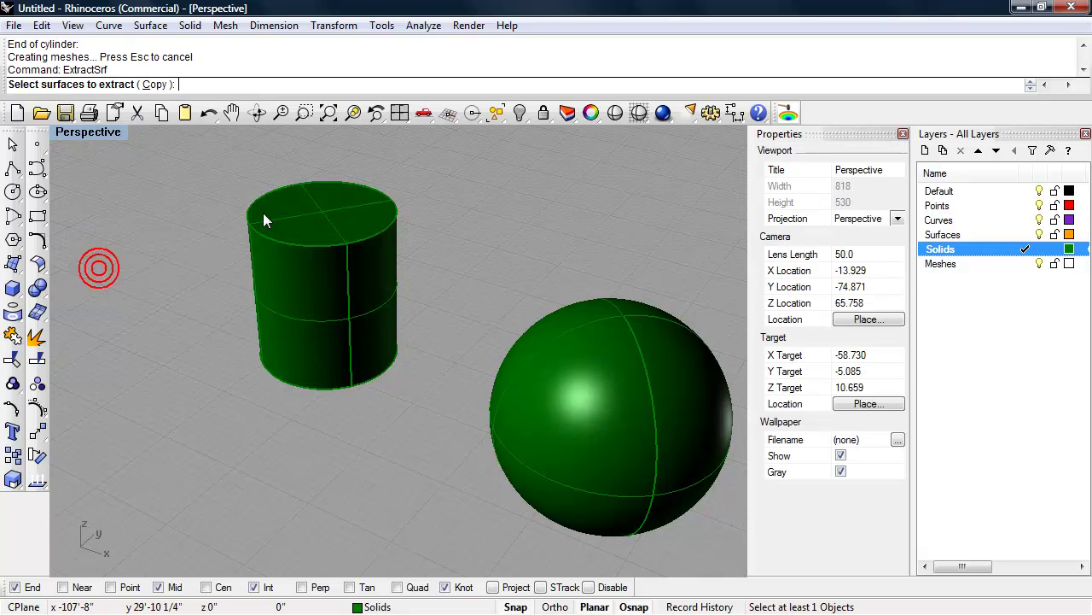
click(296, 218)
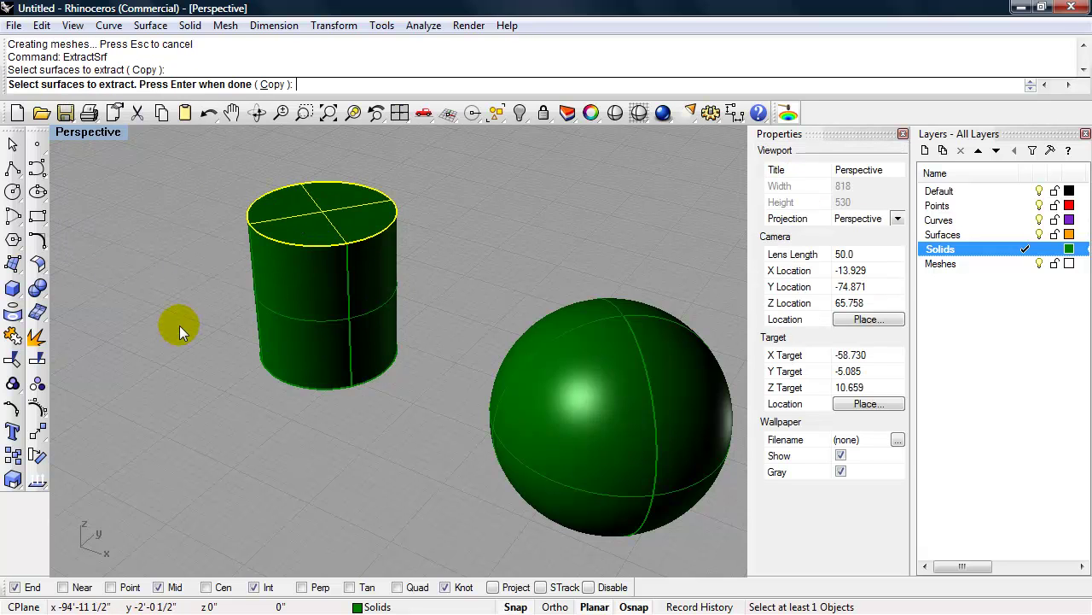
key(Return)
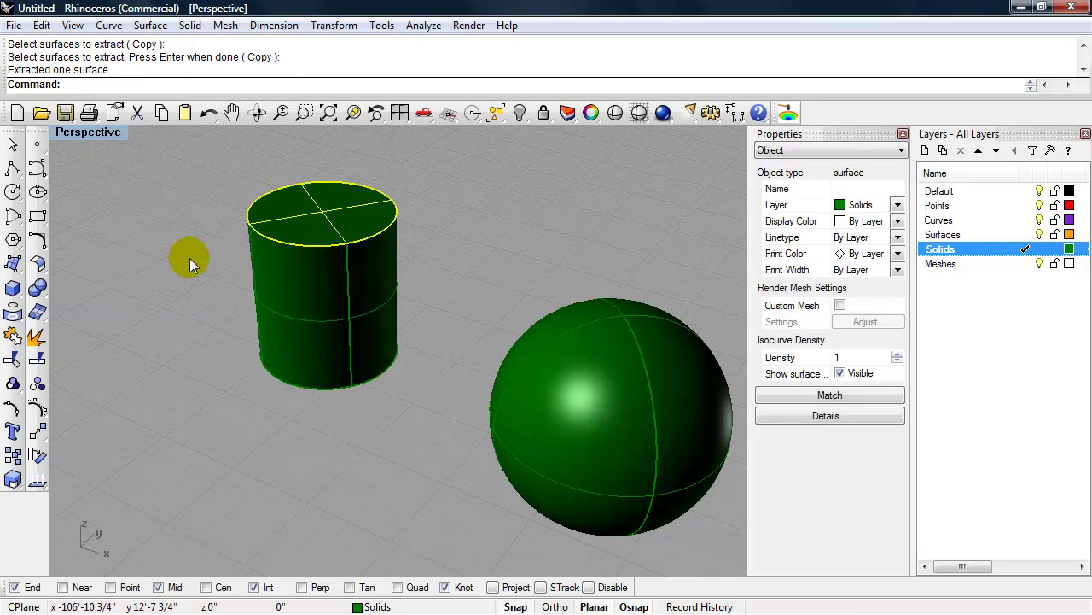
right_drag(187, 261, 191, 285)
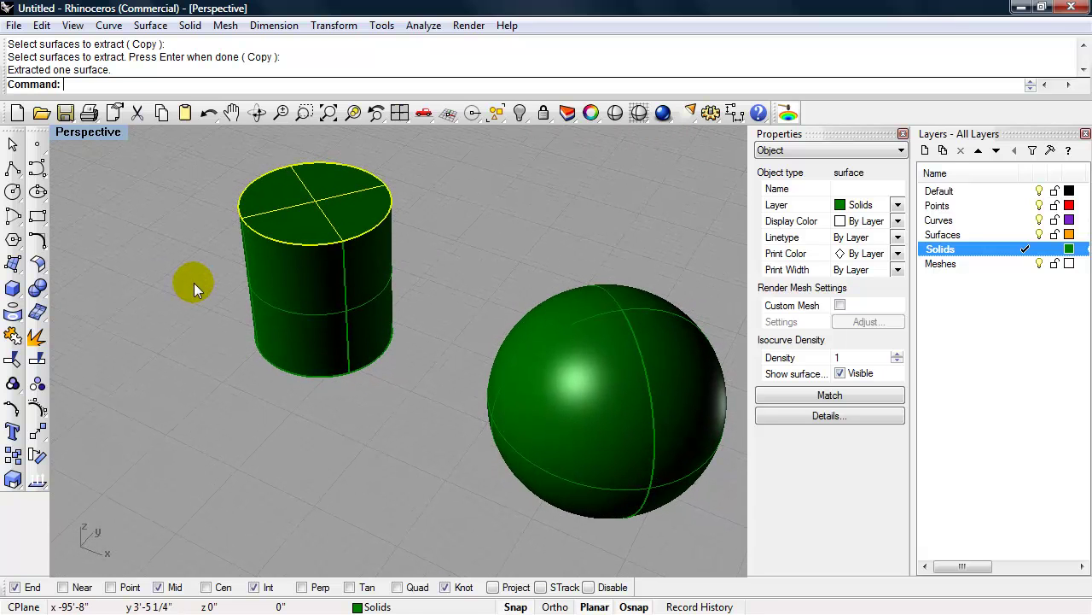
key(Delete)
right_drag(194, 282, 400, 414)
scroll(354, 324, down, 3)
shift+right_drag(454, 446, 431, 433)
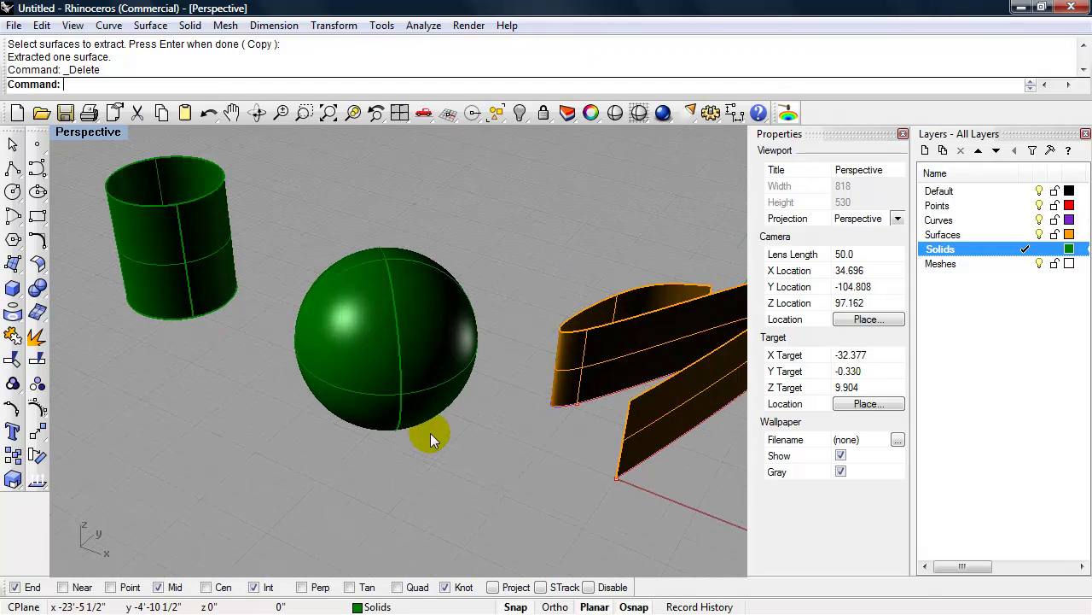
scroll(430, 433, up, 2)
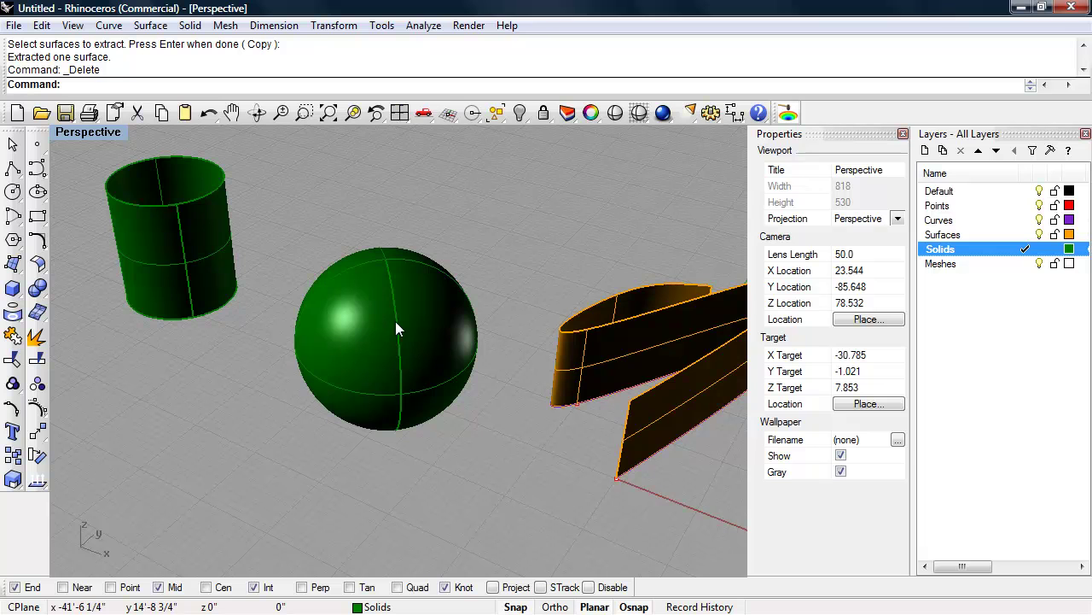
mouse_move(395, 325)
right_down()
mouse_move(405, 361)
mouse_move(430, 373)
mouse_move(391, 365)
mouse_move(390, 344)
right_up()
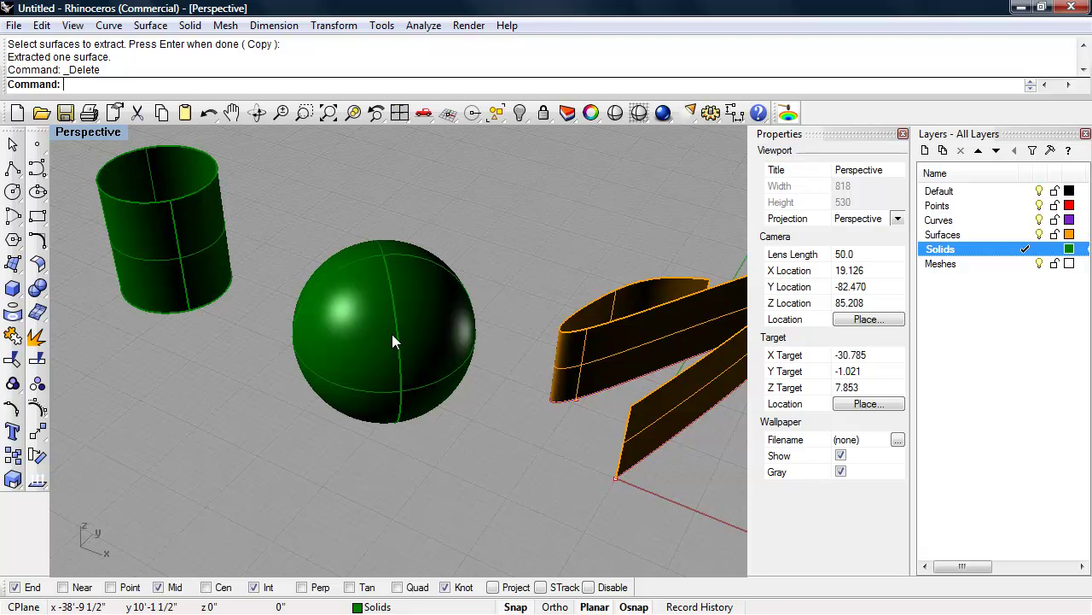
right_drag(393, 338, 395, 342)
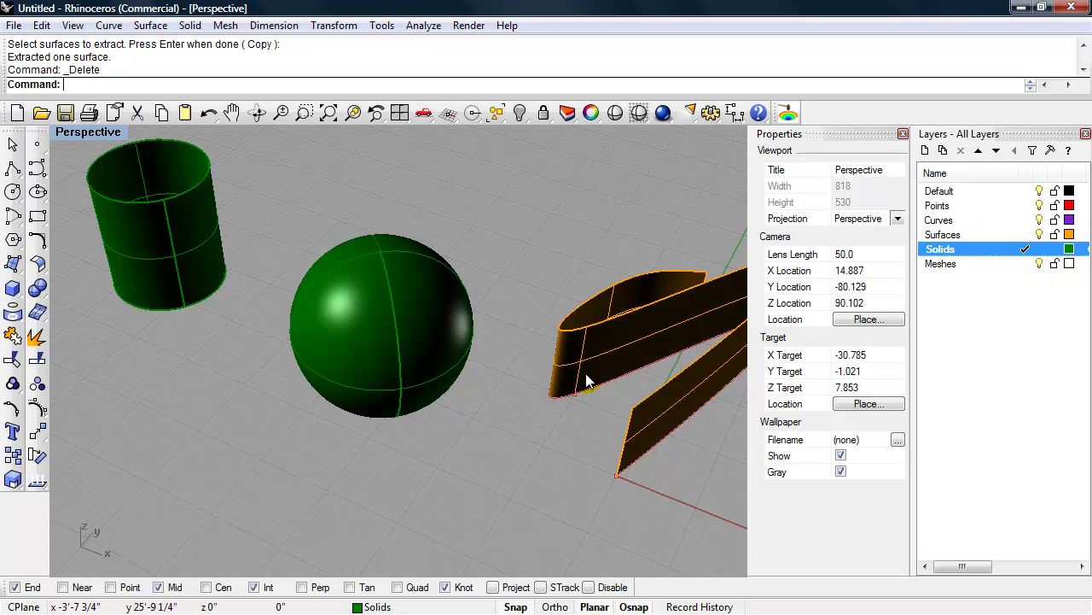
right_drag(409, 493, 415, 464)
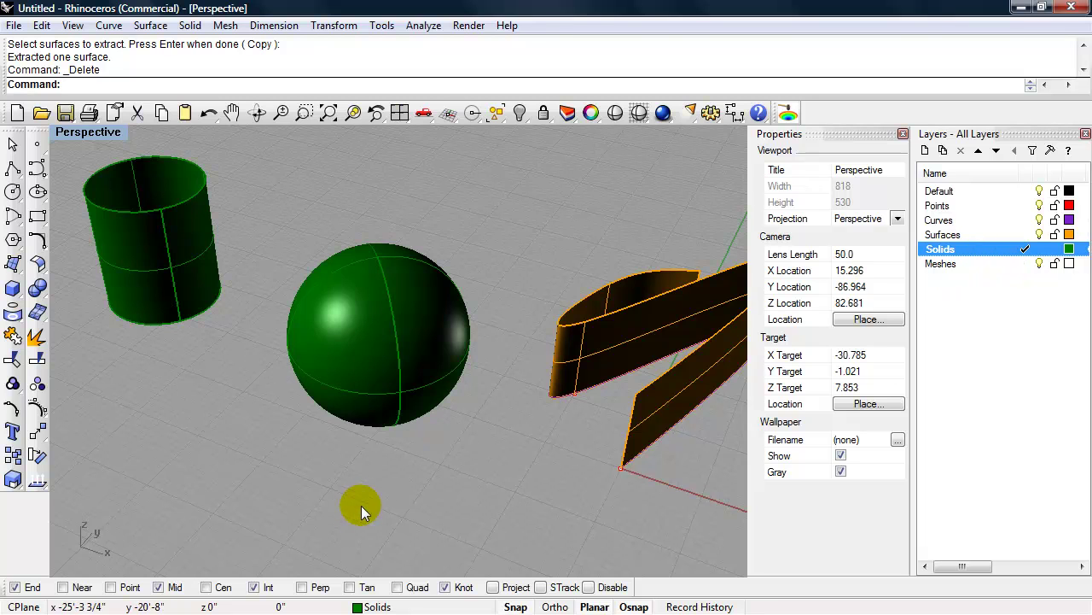
Start meshing the sphere with Mesh and preview it at the default density
text(Mesh)
key(Return)
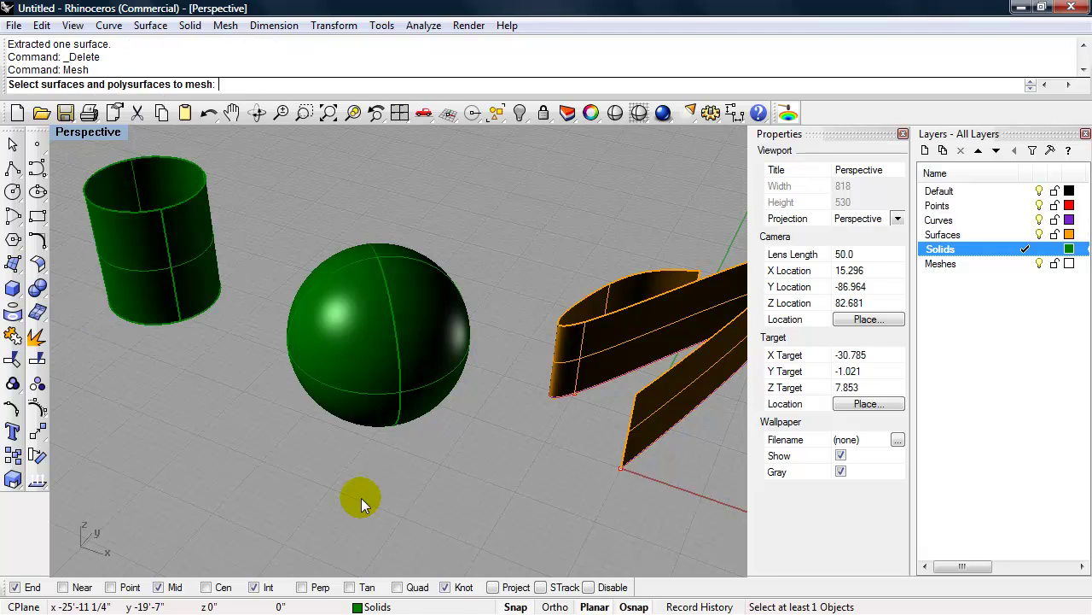
click(355, 352)
click(279, 423)
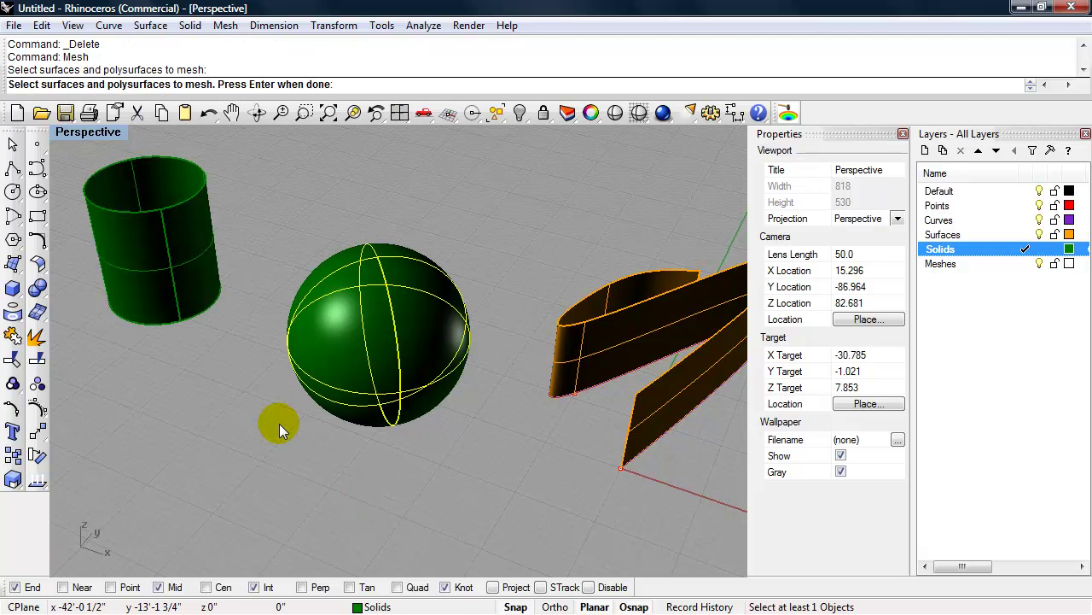
key(Return)
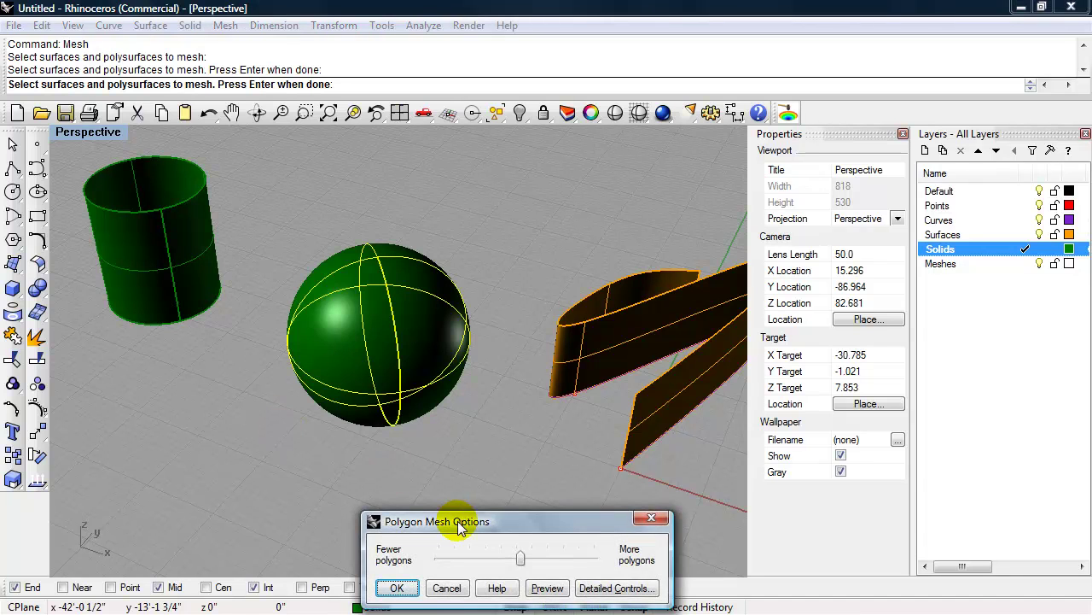
drag(457, 520, 371, 450)
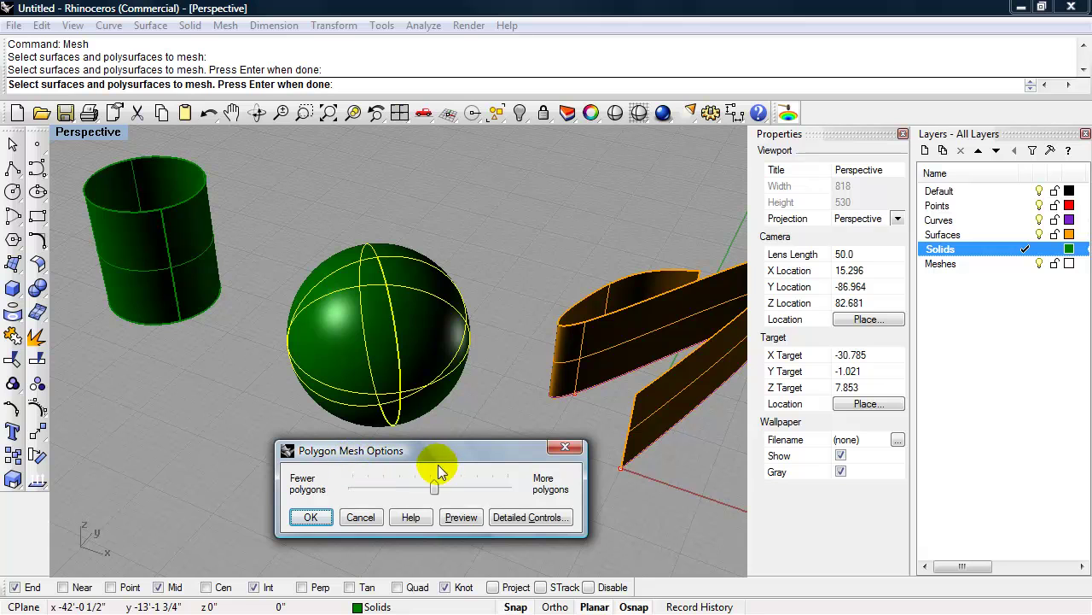
click(459, 517)
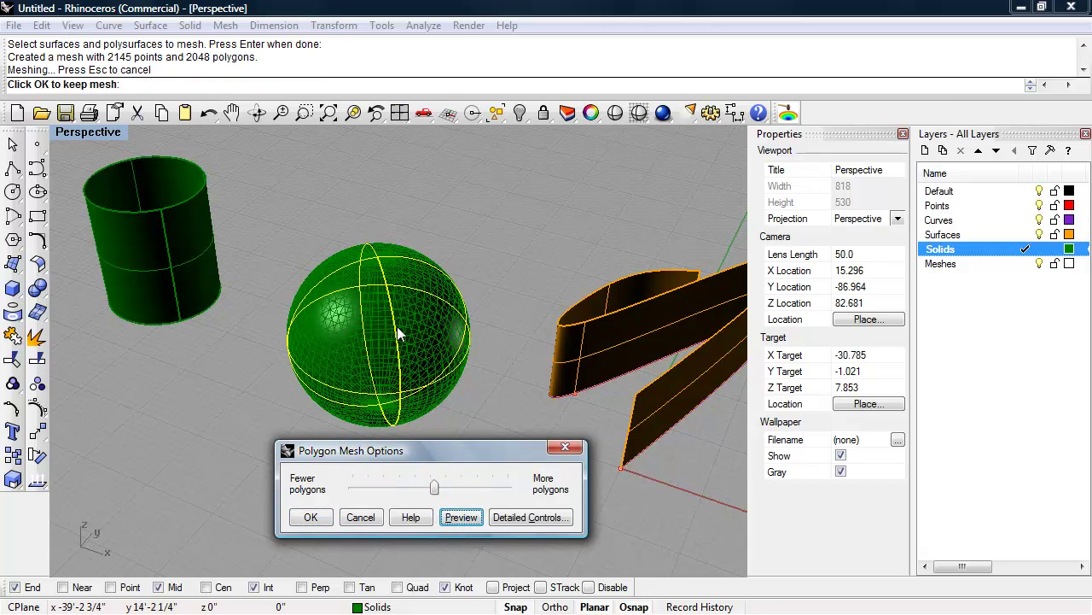
Compare 128- and 32768-polygon previews, then accept the 2048-polygon sphere mesh
drag(434, 487, 378, 486)
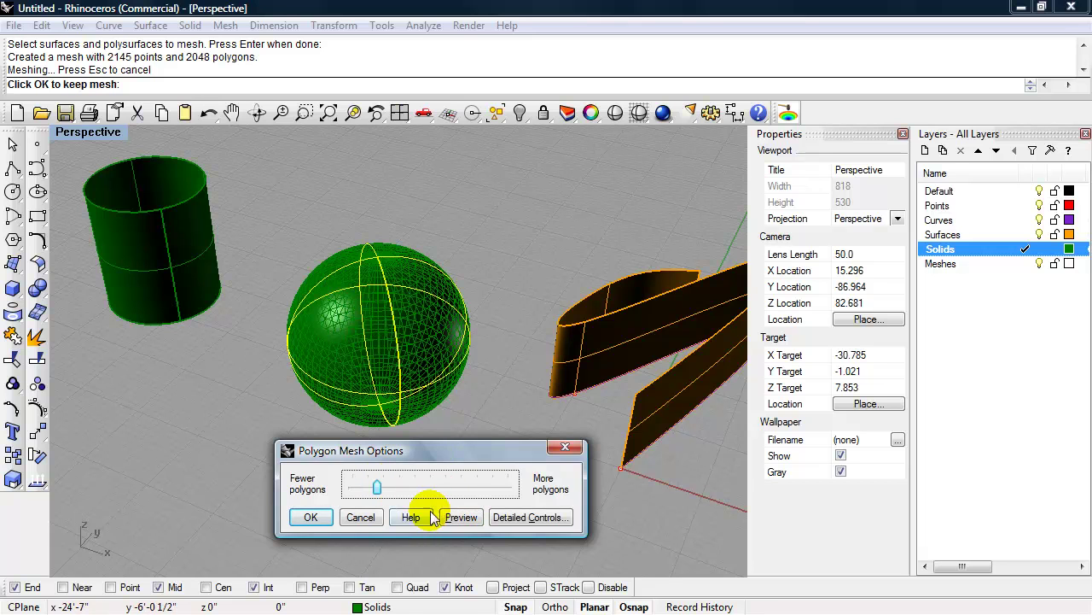
click(461, 517)
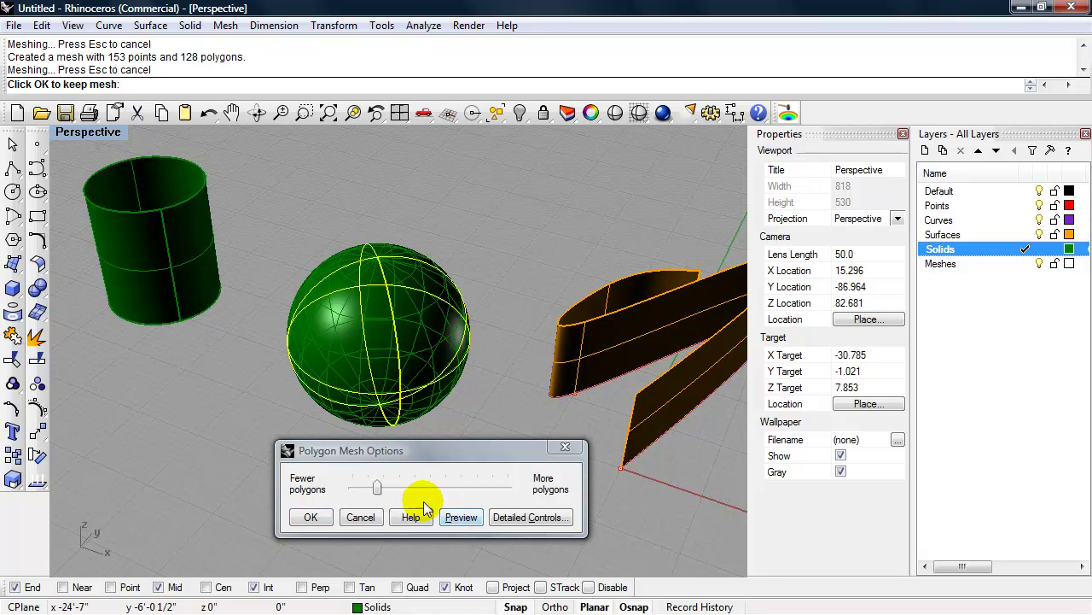
right_drag(431, 324, 465, 369)
drag(378, 488, 508, 488)
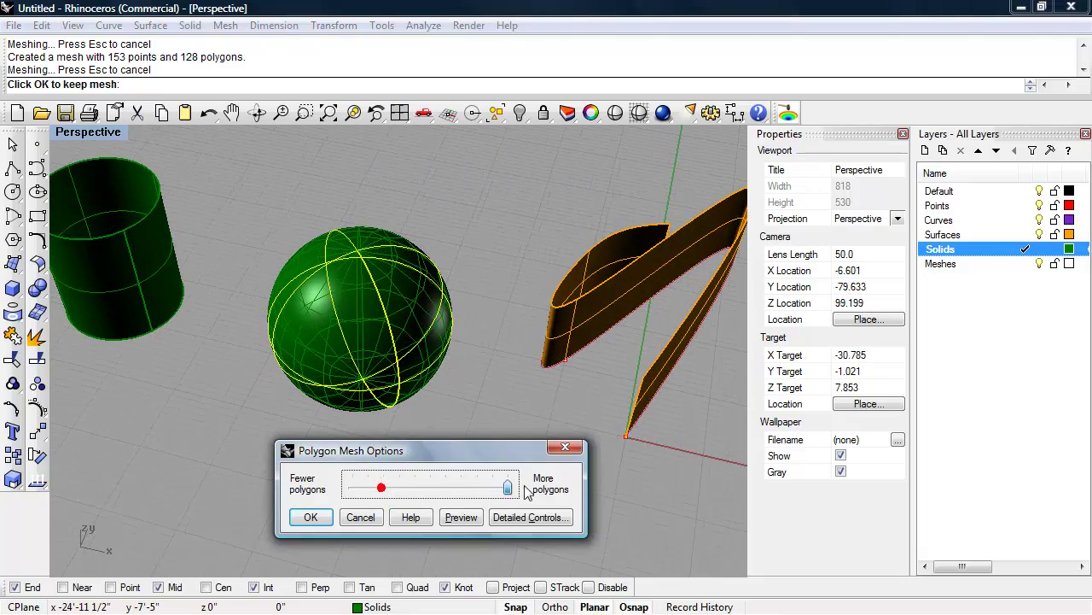
click(462, 518)
right_drag(461, 400, 415, 398)
drag(506, 490, 429, 487)
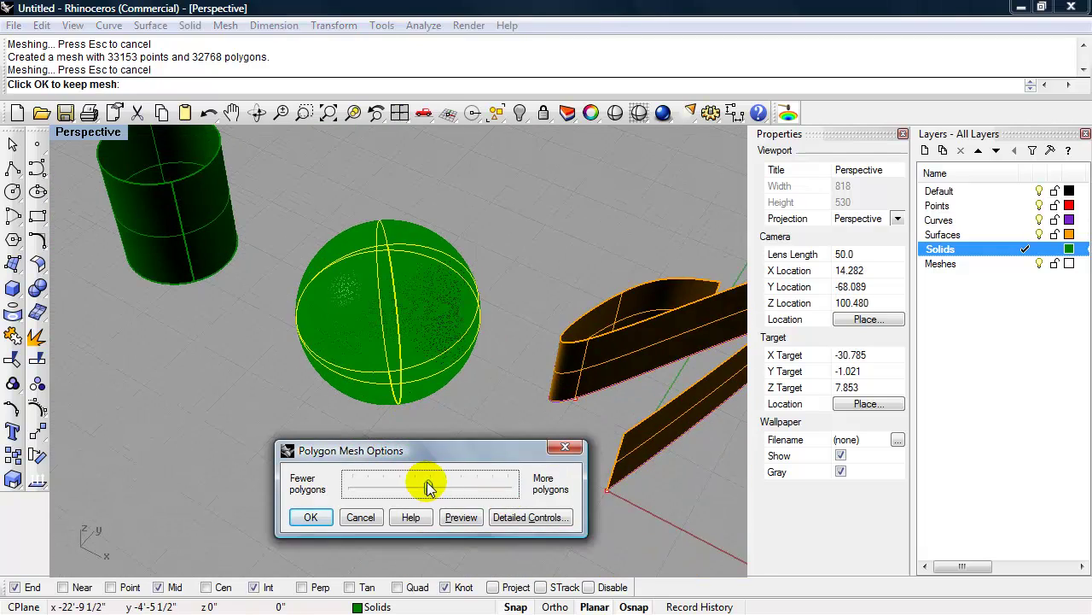
click(458, 517)
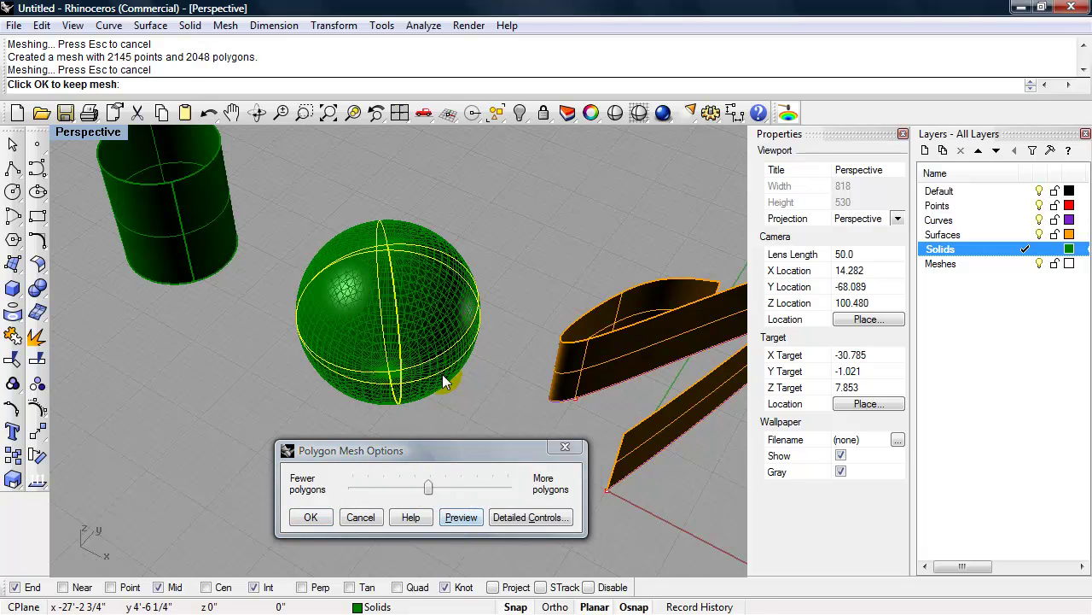
click(311, 517)
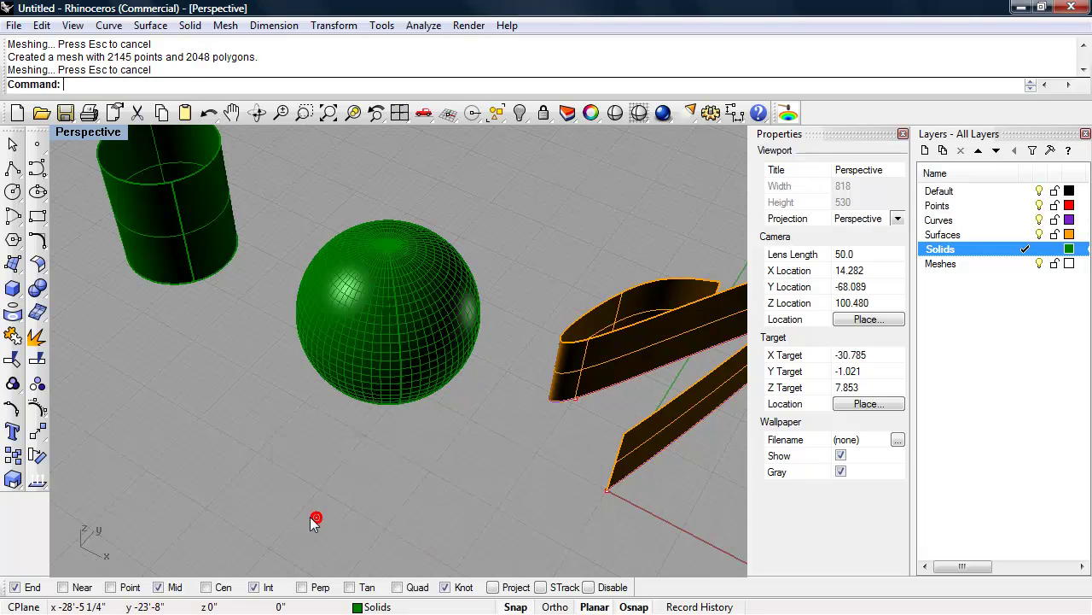
Move the sphere's mesh, not its surface, from the Solids layer to the Meshes layer
right_drag(353, 490, 379, 462)
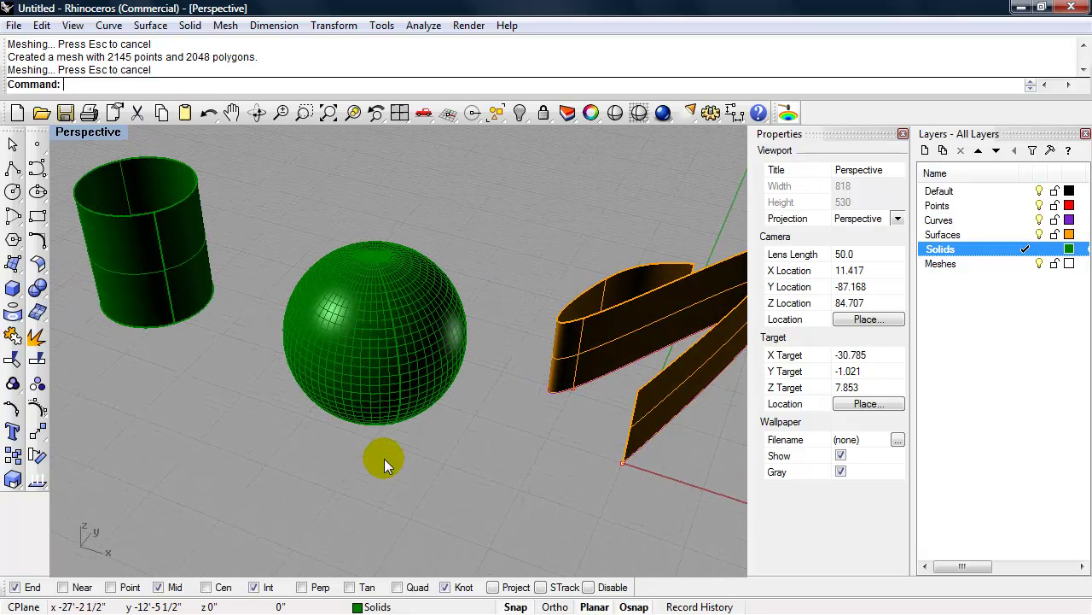
click(364, 390)
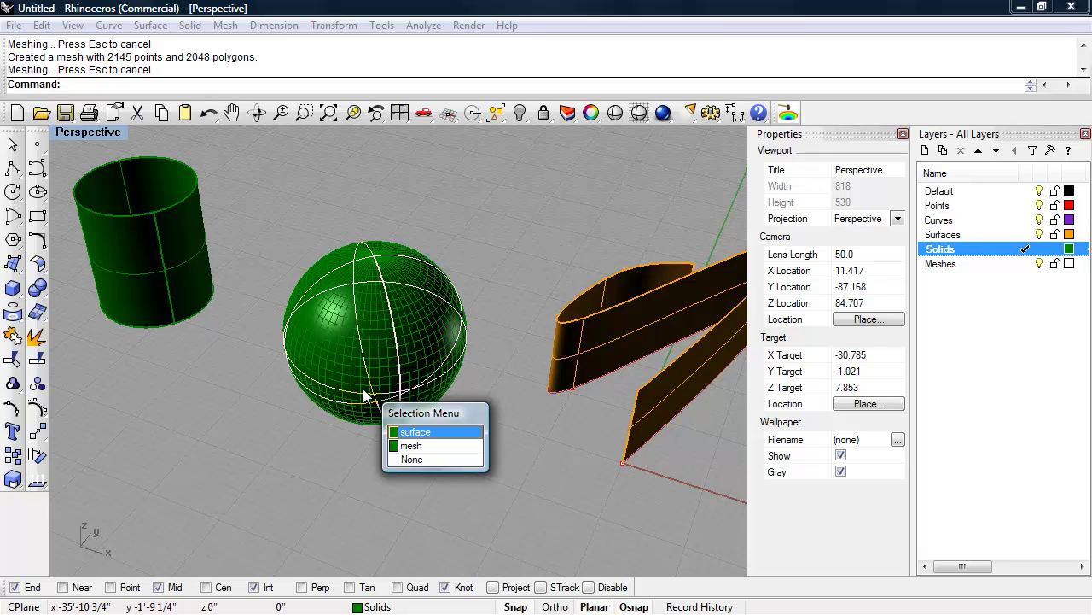
click(439, 445)
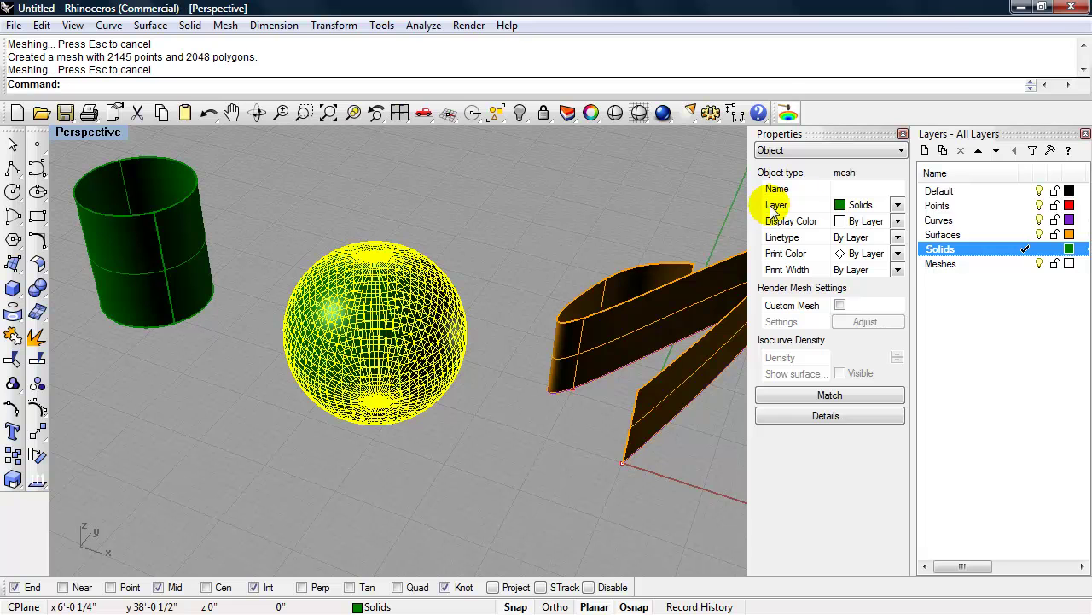
click(897, 206)
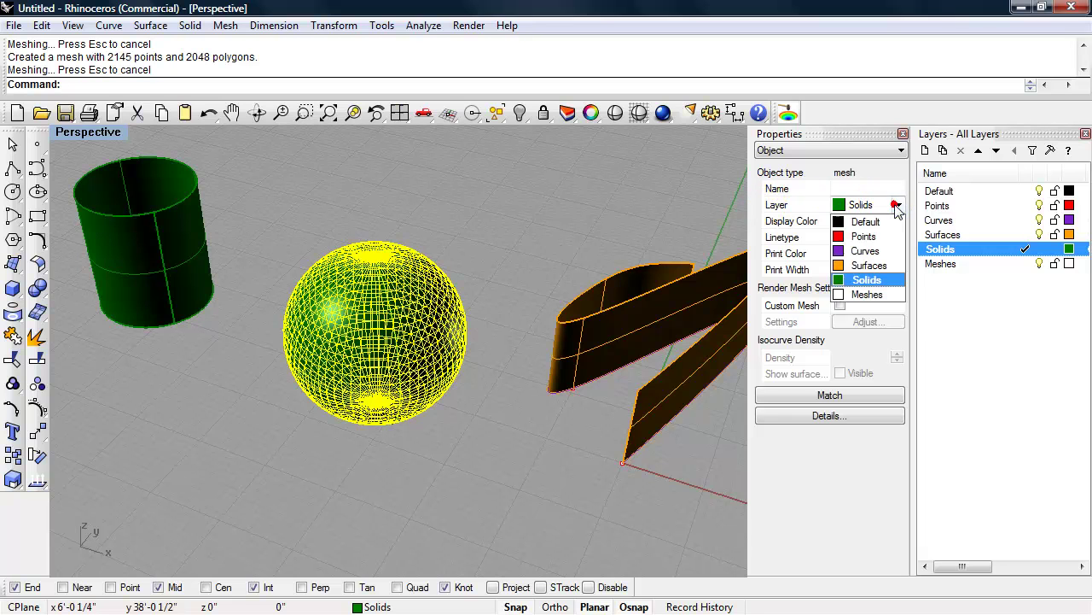
click(903, 298)
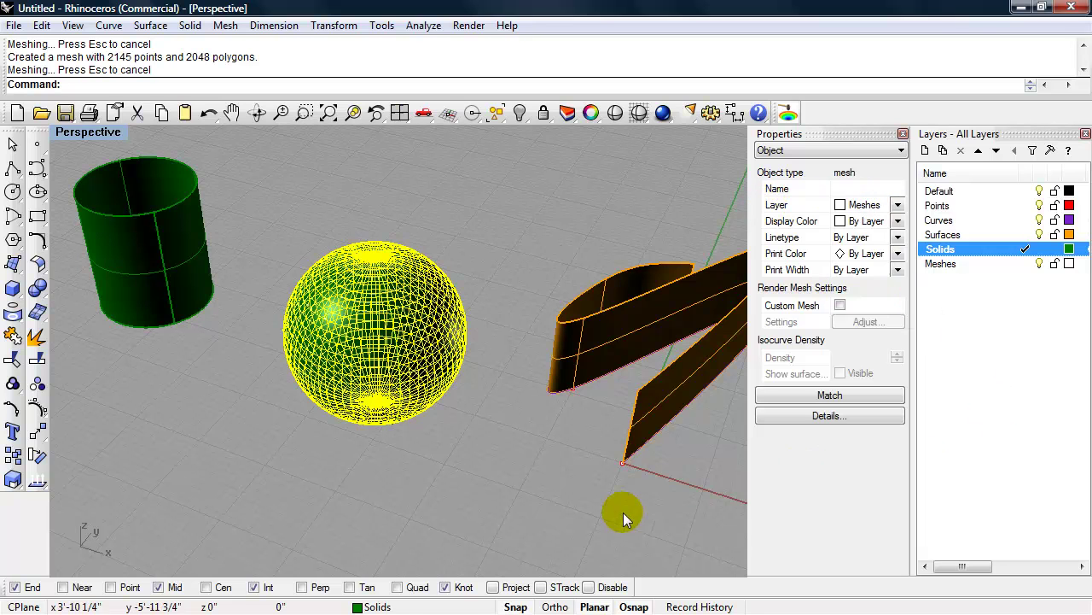
click(514, 491)
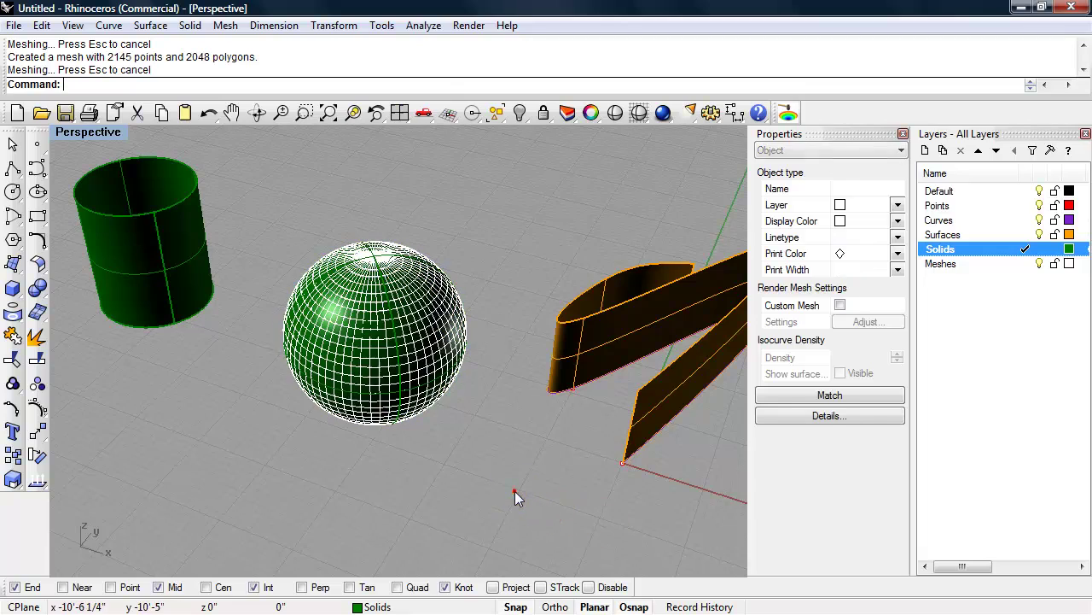
right_drag(505, 466, 483, 475)
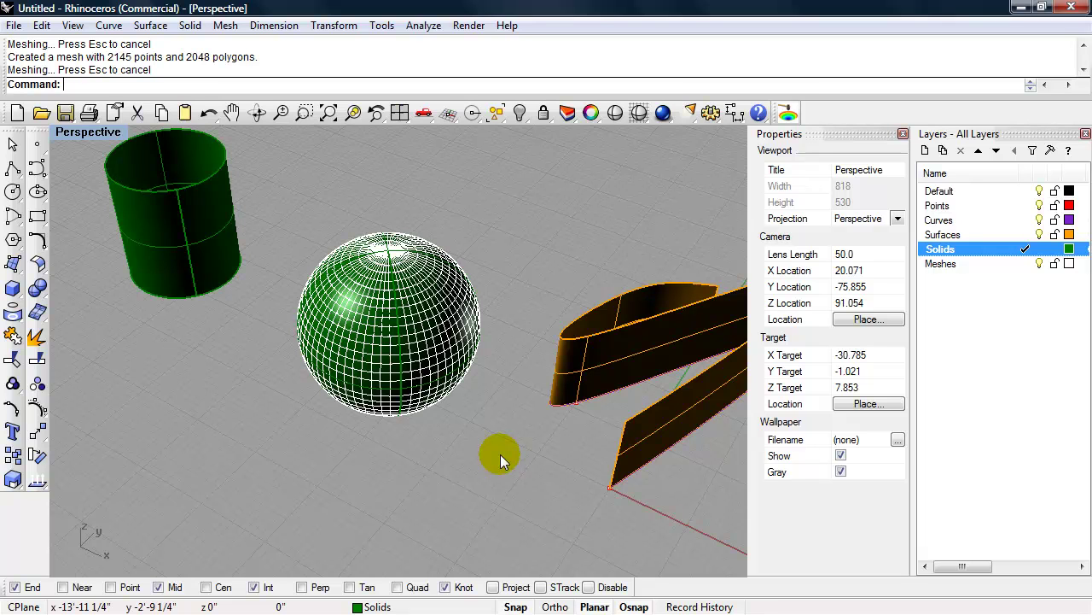
right_drag(431, 426, 474, 429)
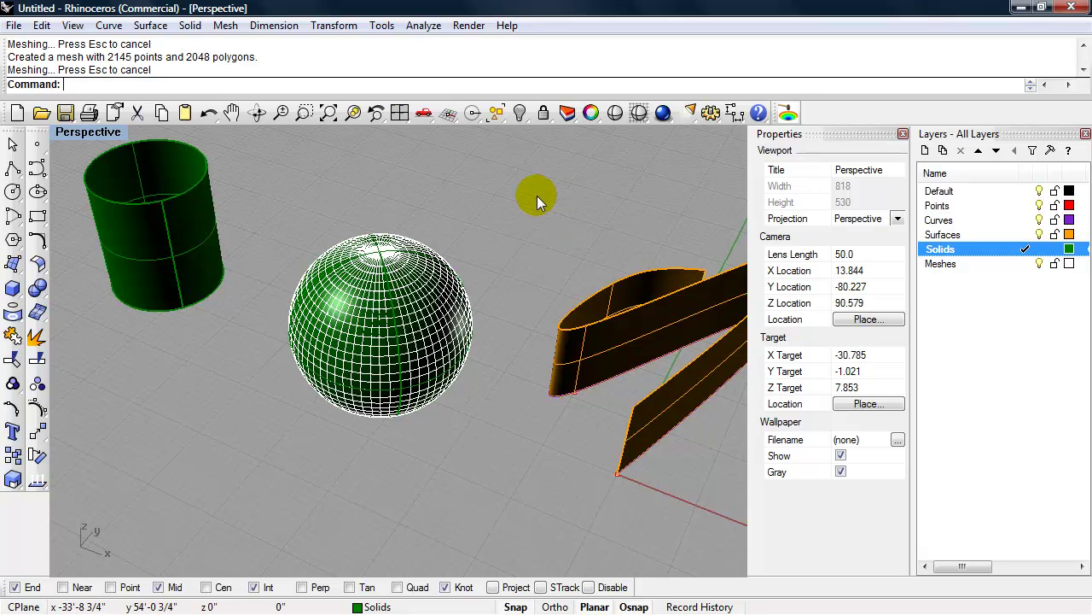
right_drag(528, 233, 522, 206)
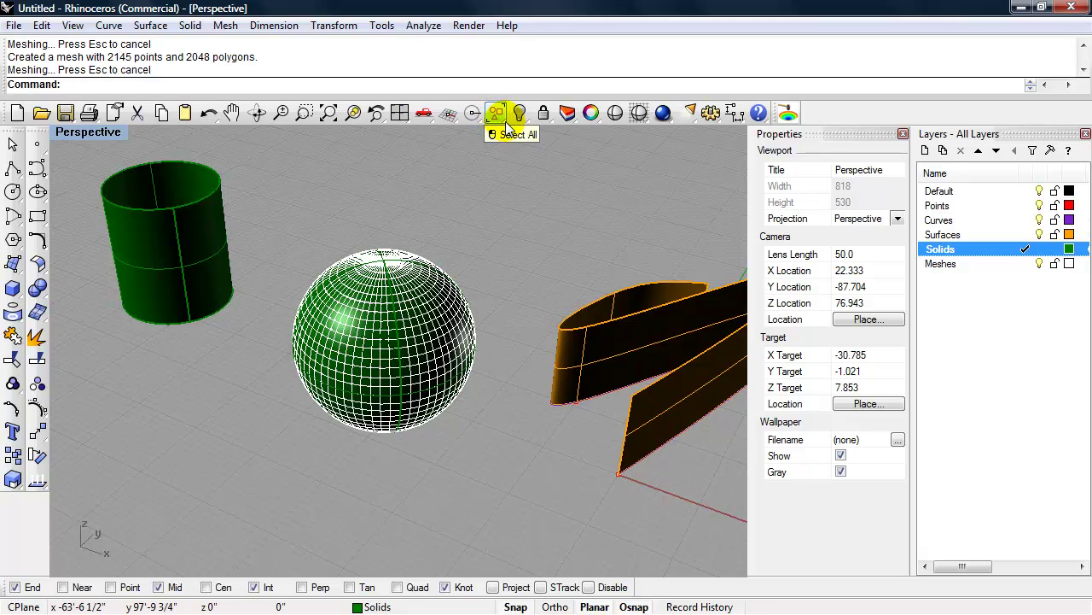
Float the selection tools and invert the empty selection to select every object
click(499, 115)
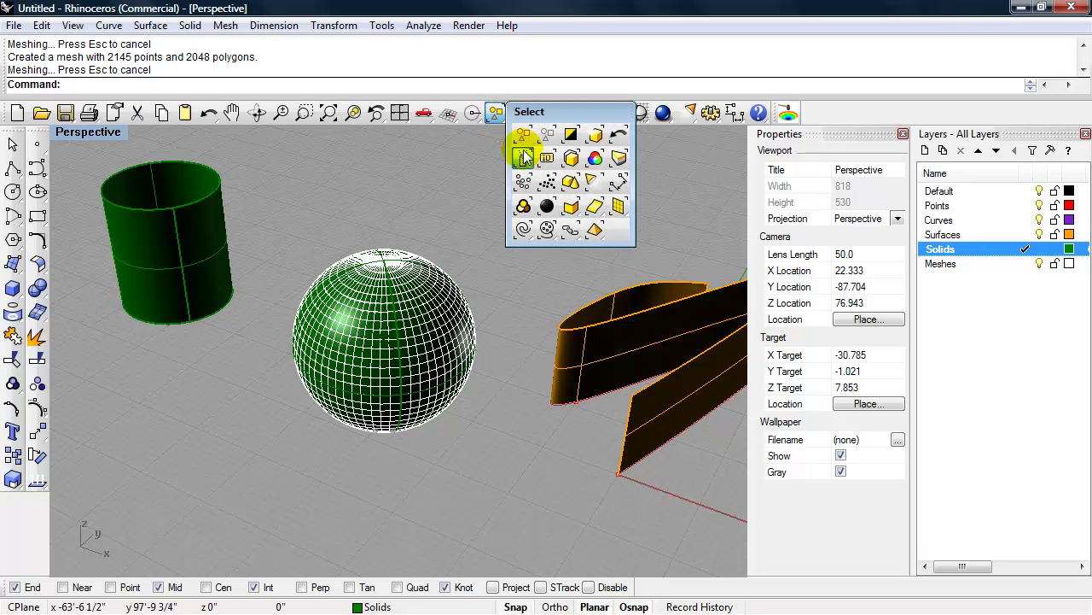
drag(561, 118, 525, 152)
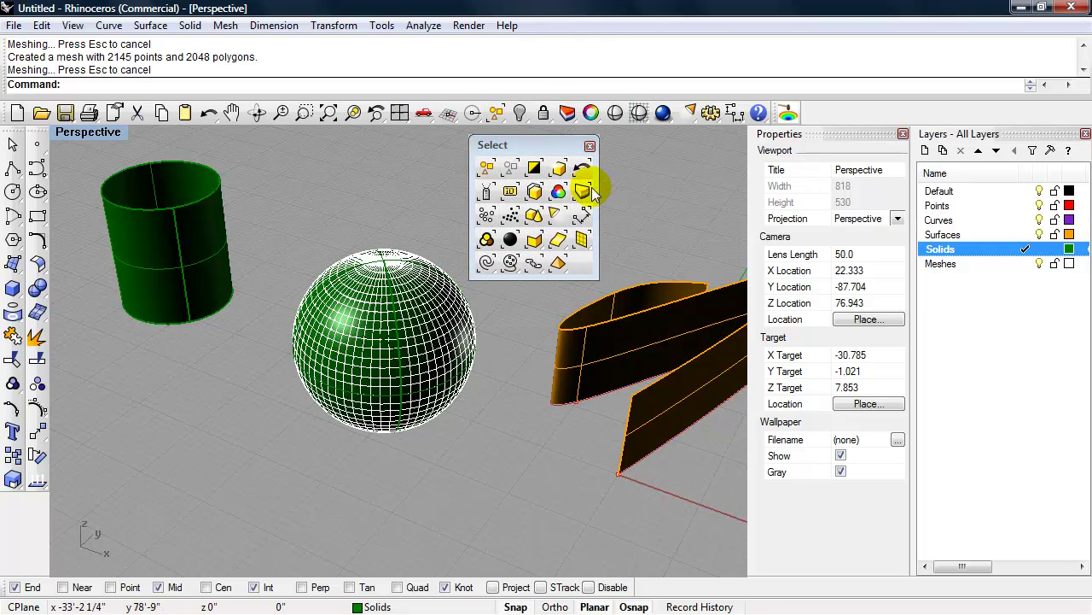
click(535, 167)
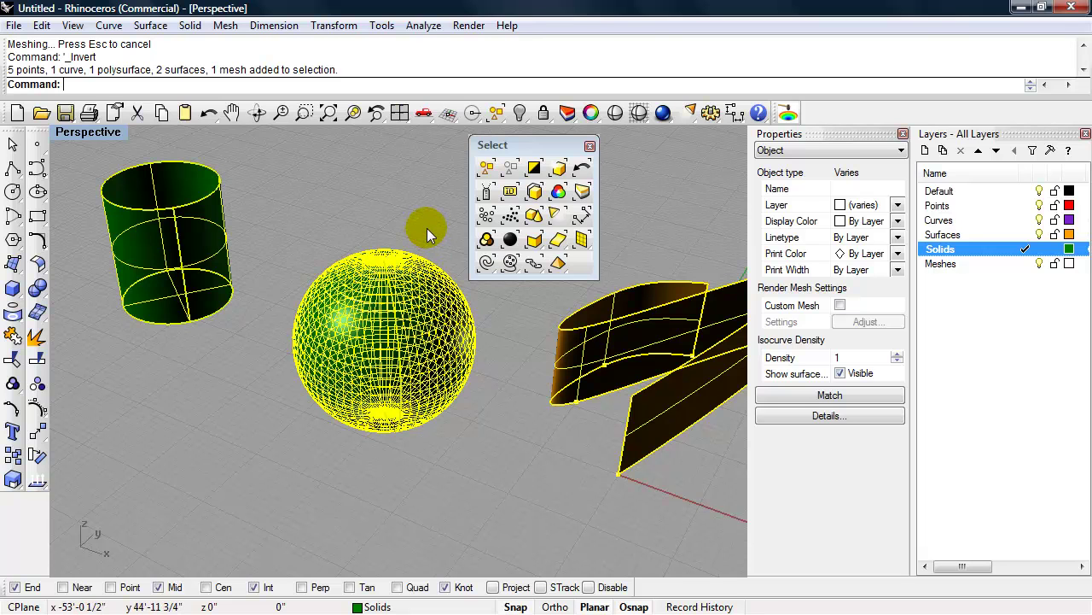
Select everything except the sphere mesh and hide it, leaving only the mesh visible
click(397, 284)
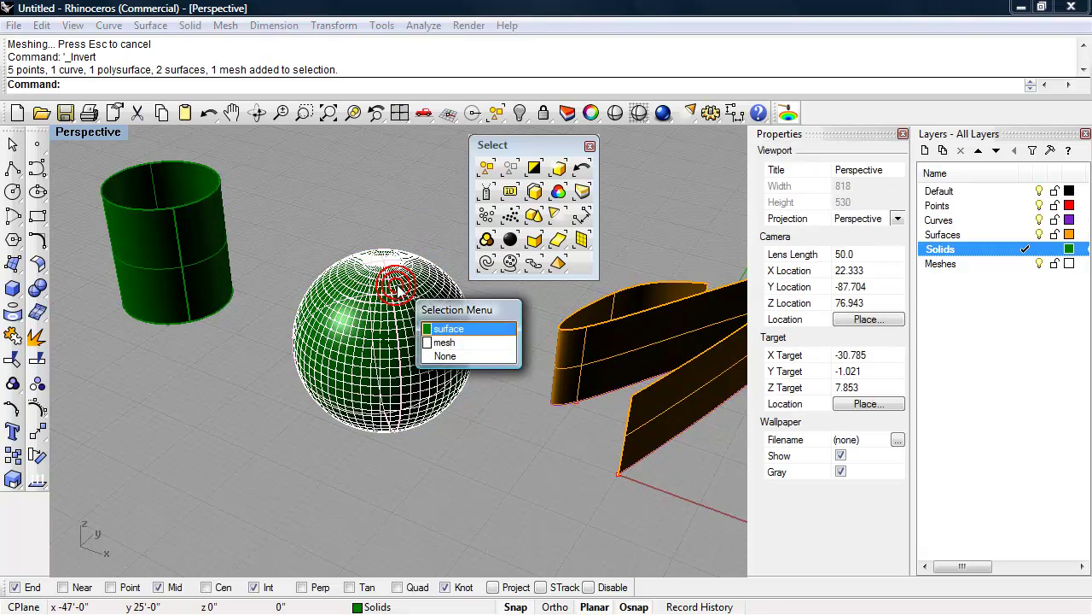
click(448, 341)
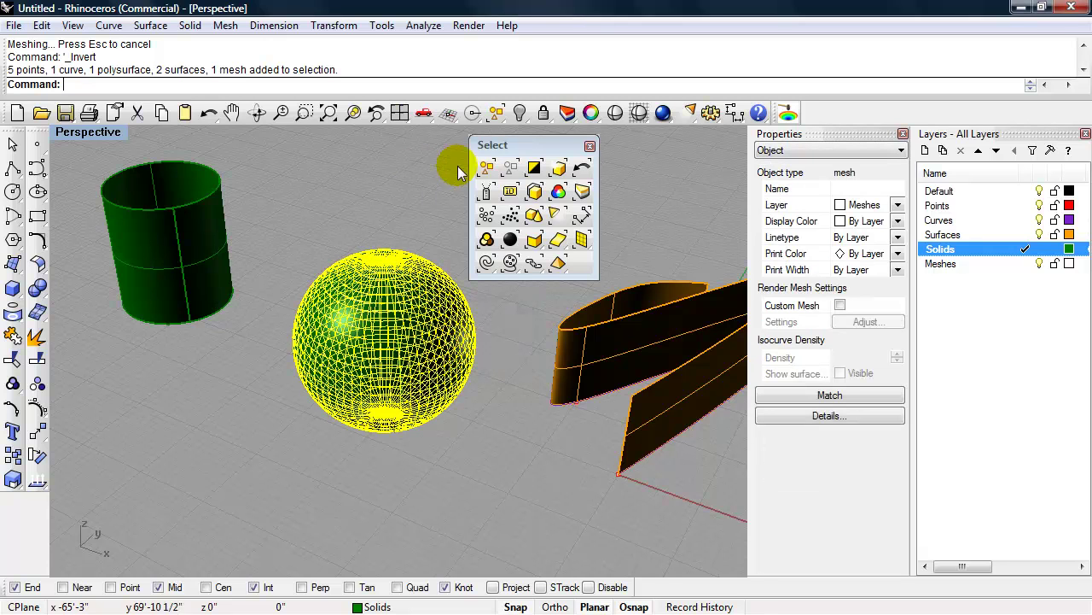
click(533, 168)
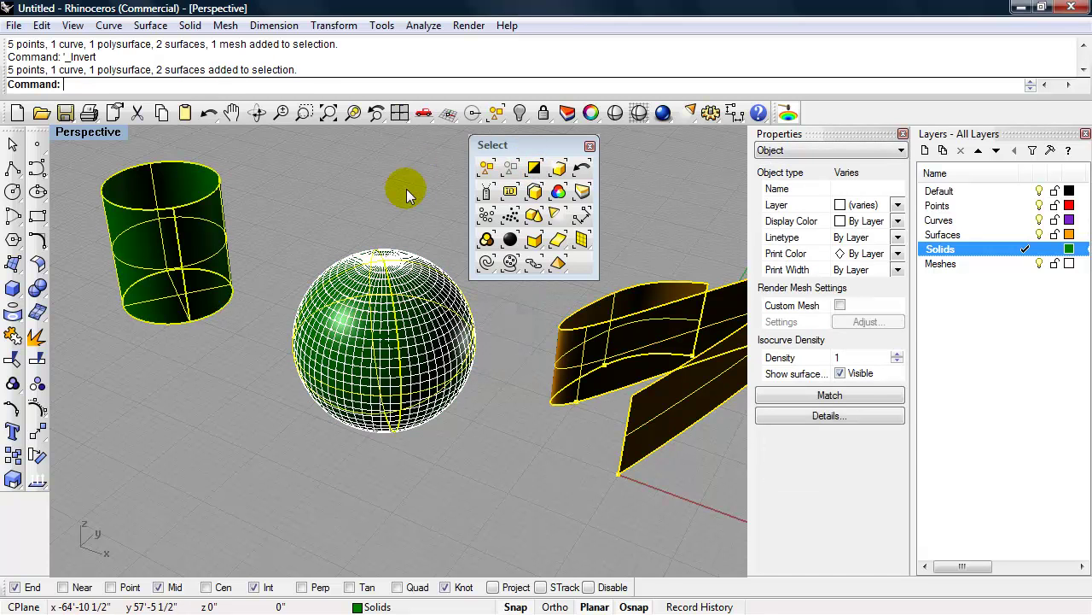
text(Hide)
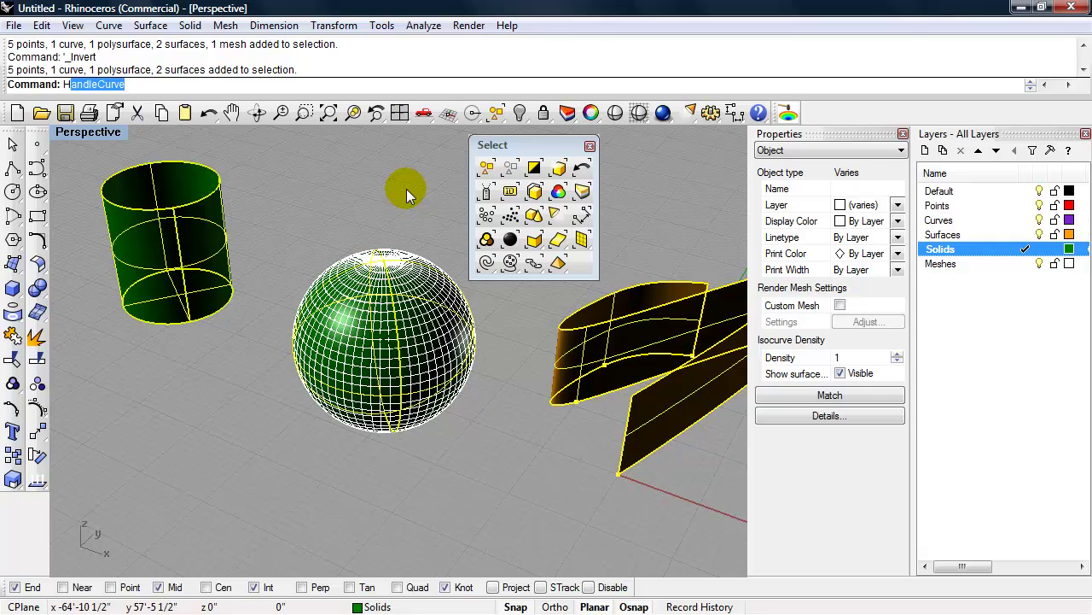
key(Return)
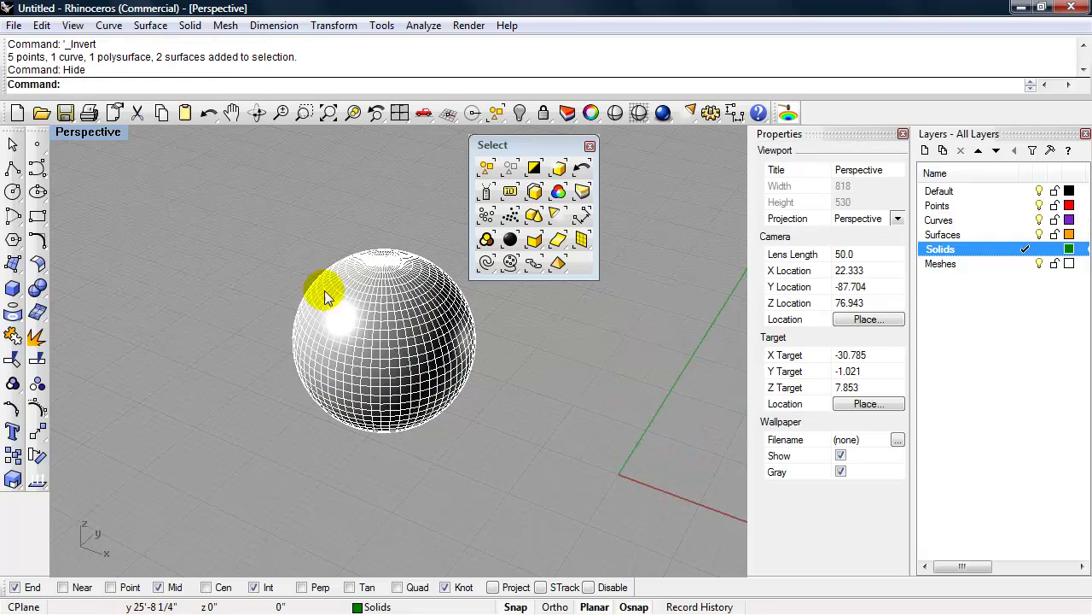
right_drag(324, 293, 367, 281)
right_drag(384, 375, 315, 385)
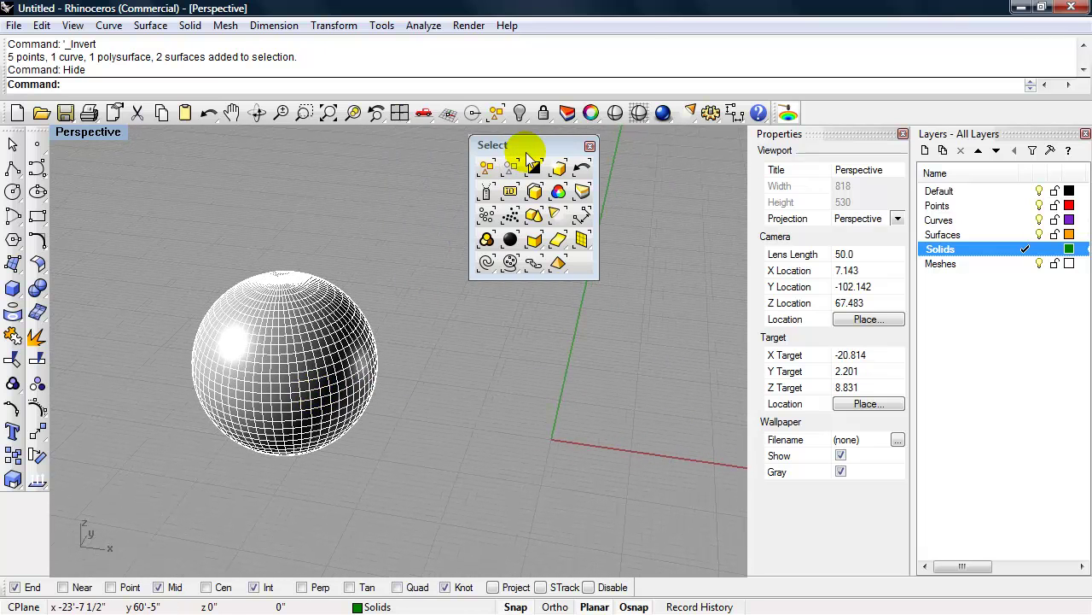
Turn on the Geometry Fix toolbar via Toolbar Layout and place it beside the selection tools
drag(499, 147, 562, 154)
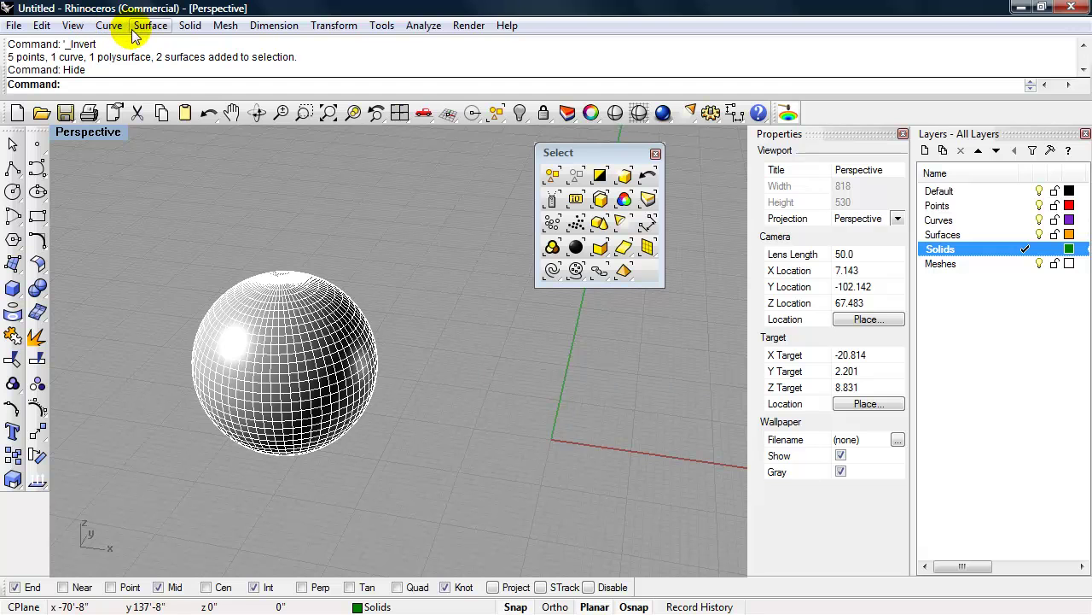
click(382, 27)
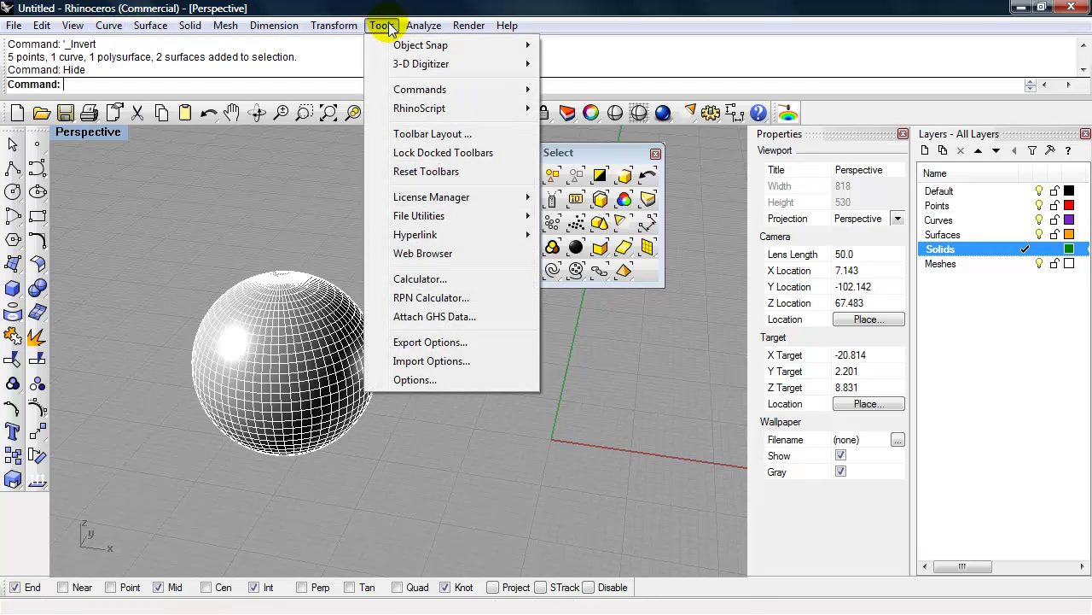
click(453, 134)
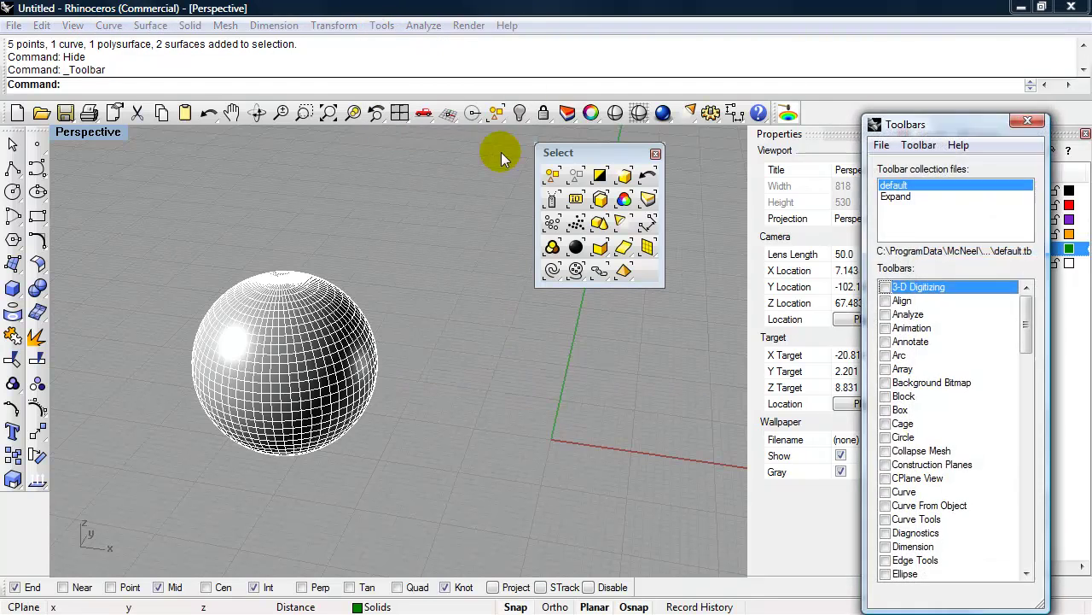
drag(919, 126, 590, 63)
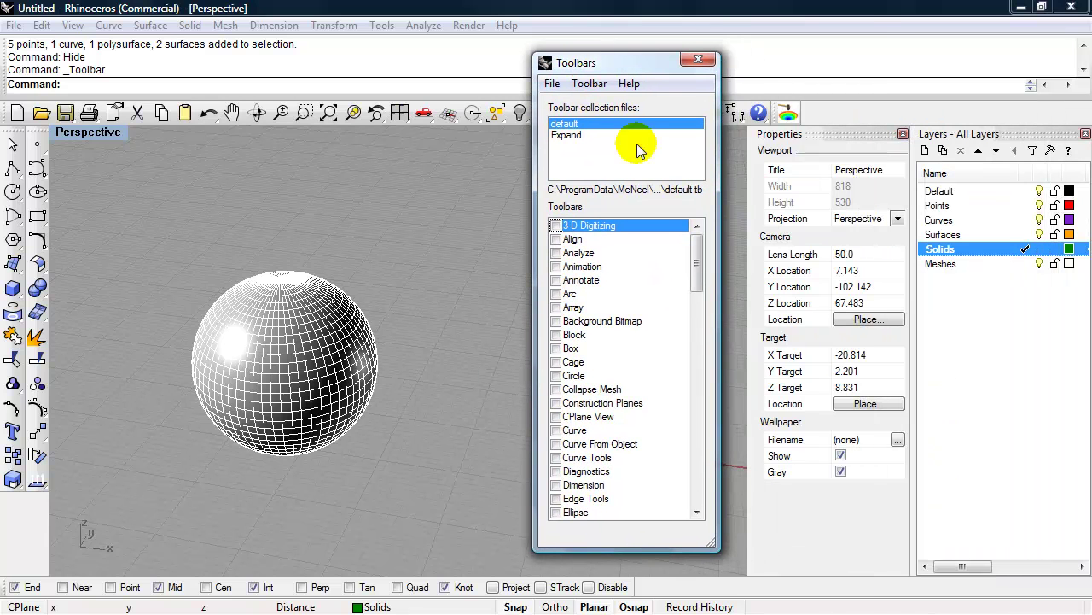
click(694, 284)
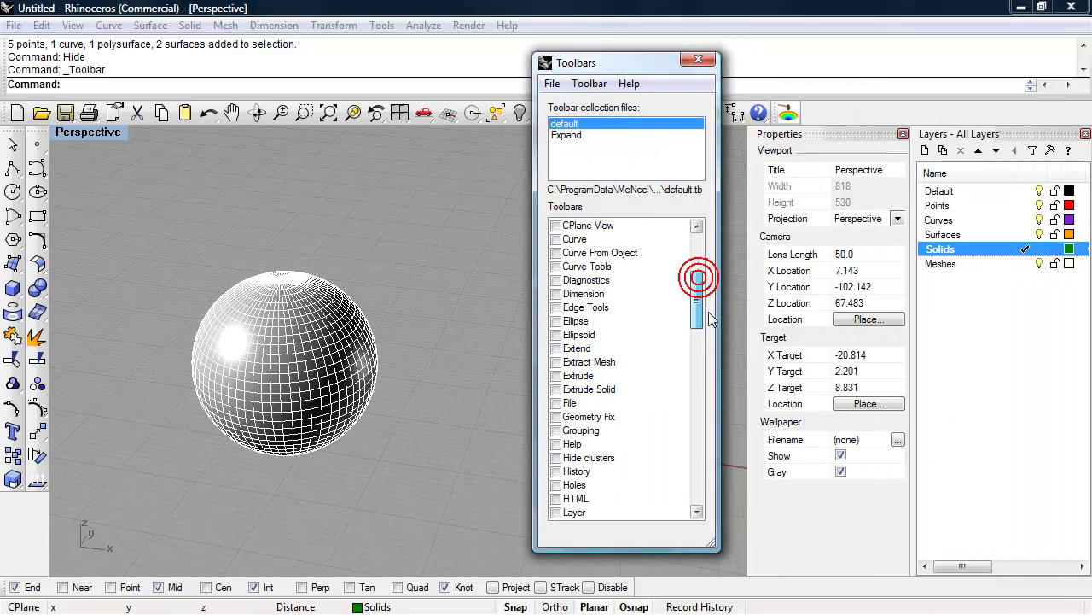
scroll(713, 319, down, 1)
click(576, 376)
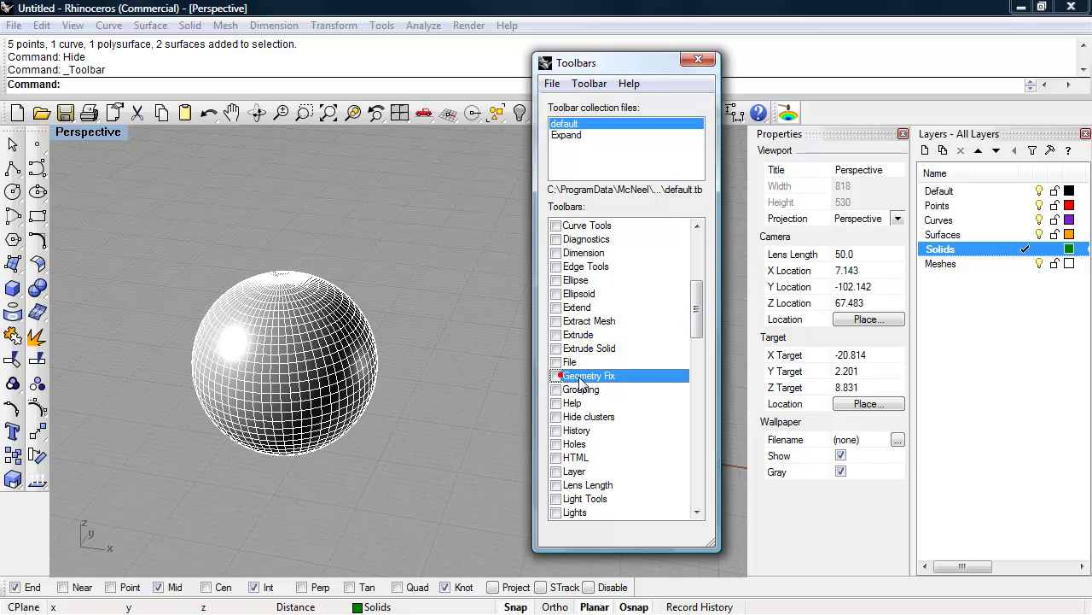
click(556, 375)
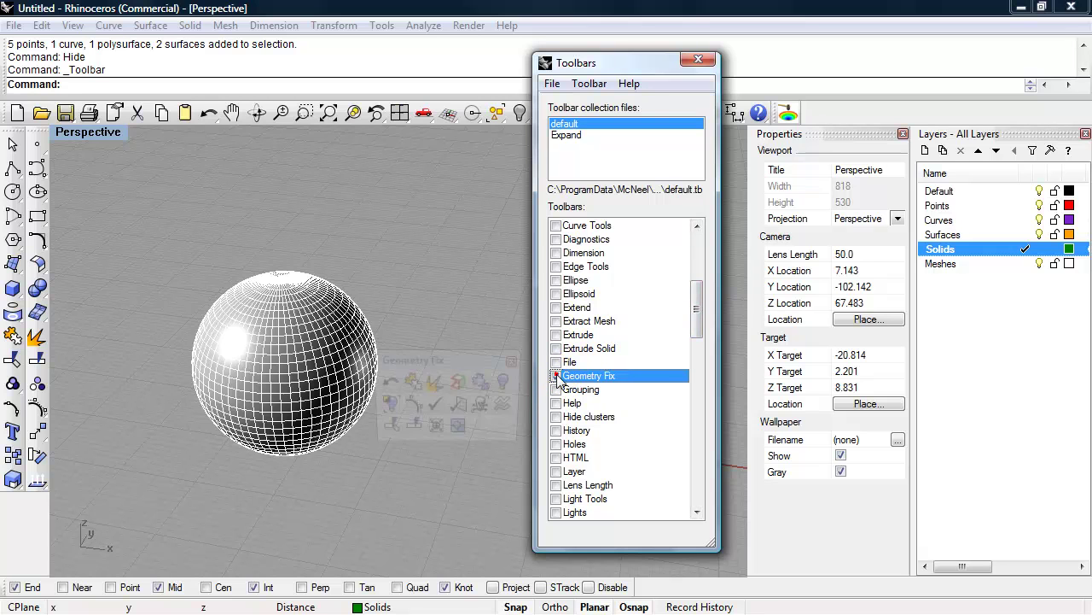
click(698, 59)
drag(462, 362, 607, 308)
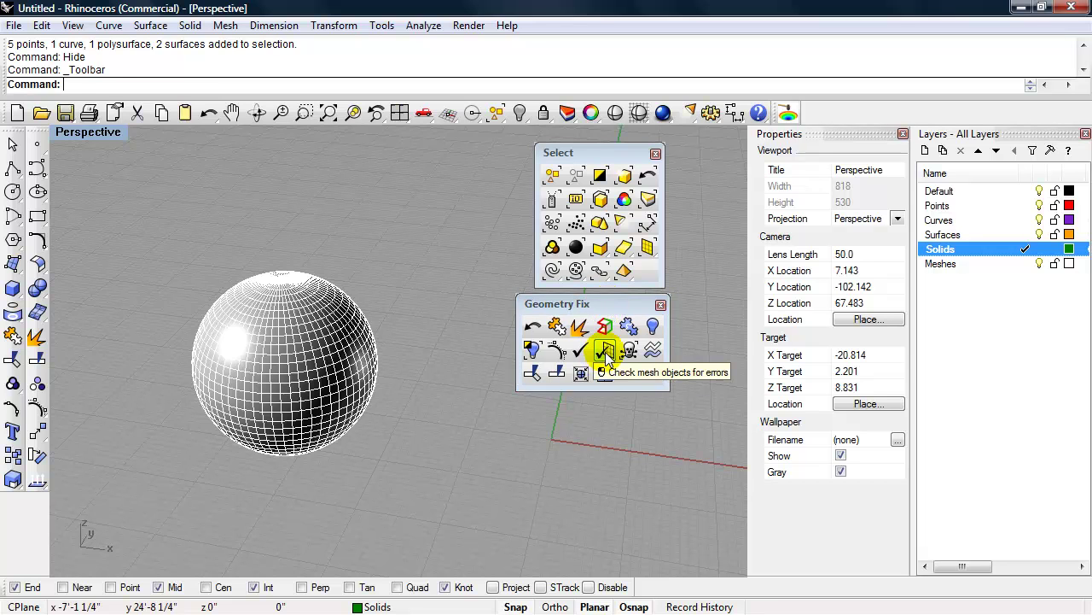
Run CheckMesh on the sphere and confirm a good mesh with 2 unused vertices, no naked edges
click(605, 351)
click(333, 346)
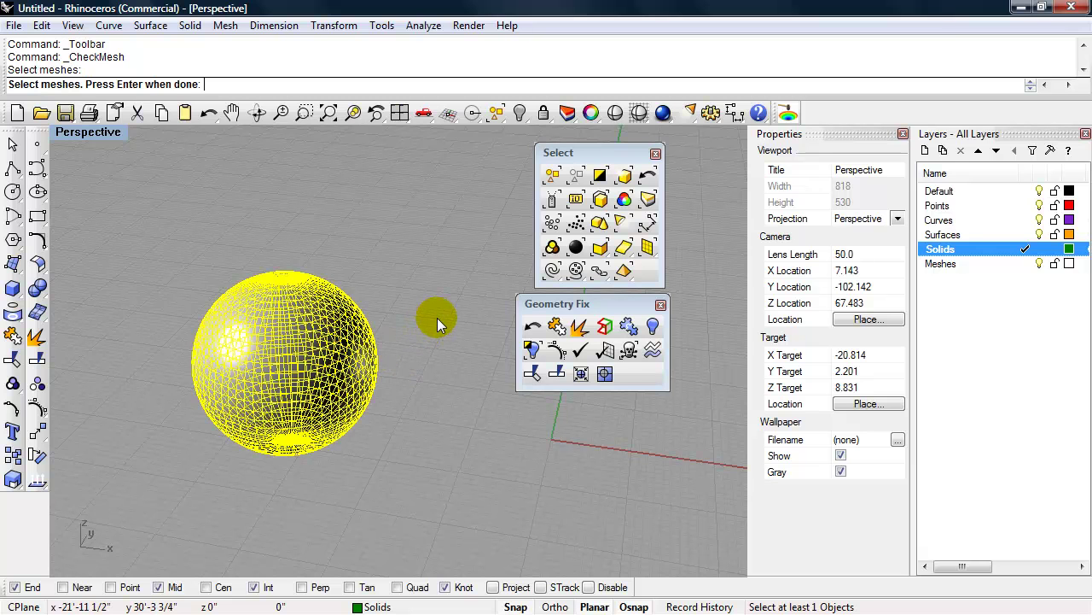
key(Return)
drag(422, 106, 402, 77)
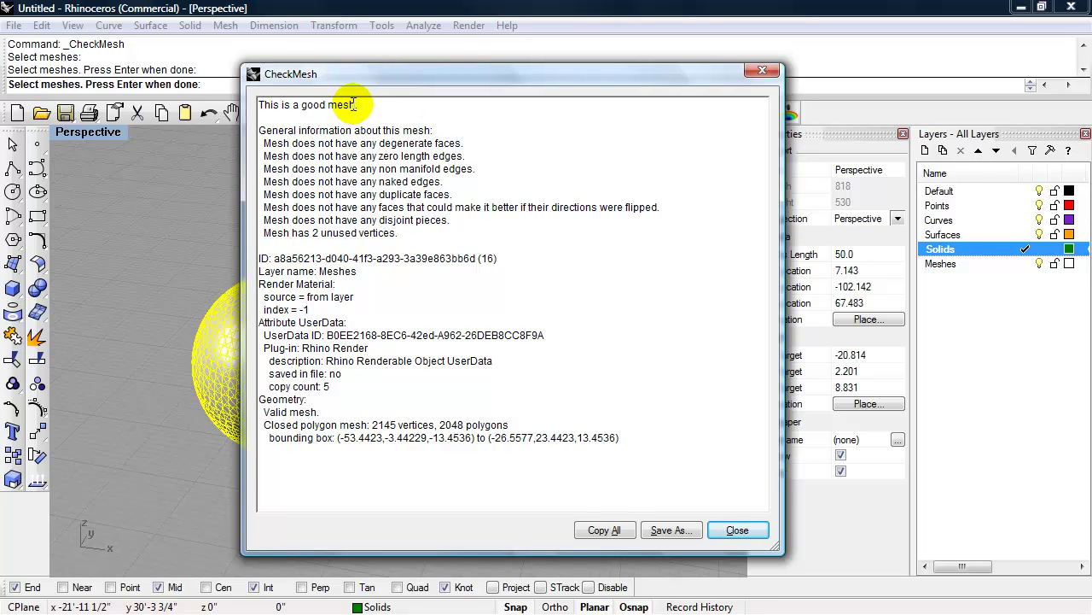
drag(355, 104, 258, 104)
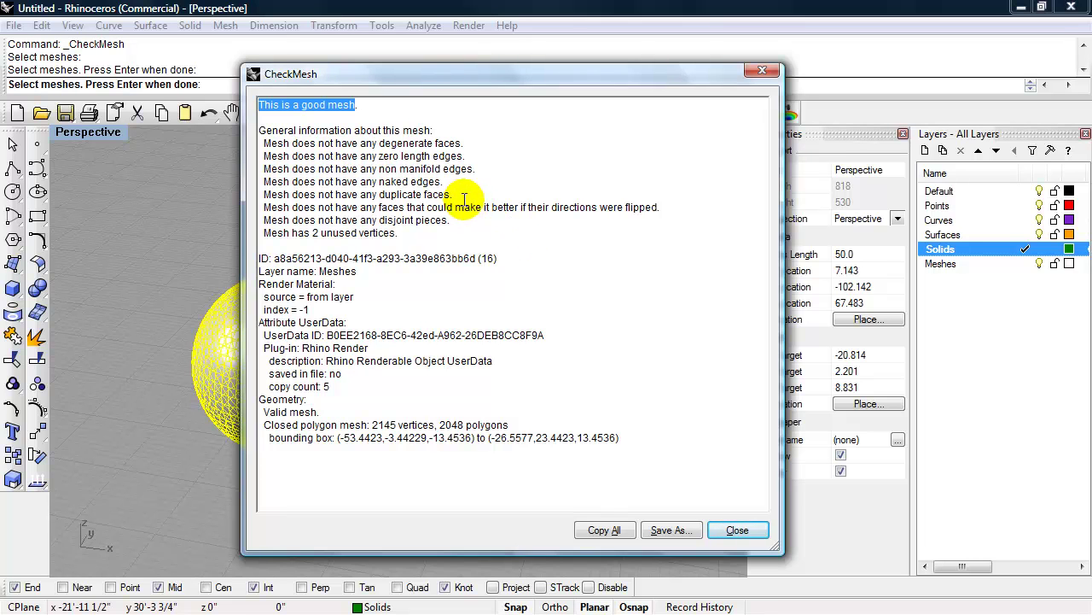
drag(438, 181, 248, 175)
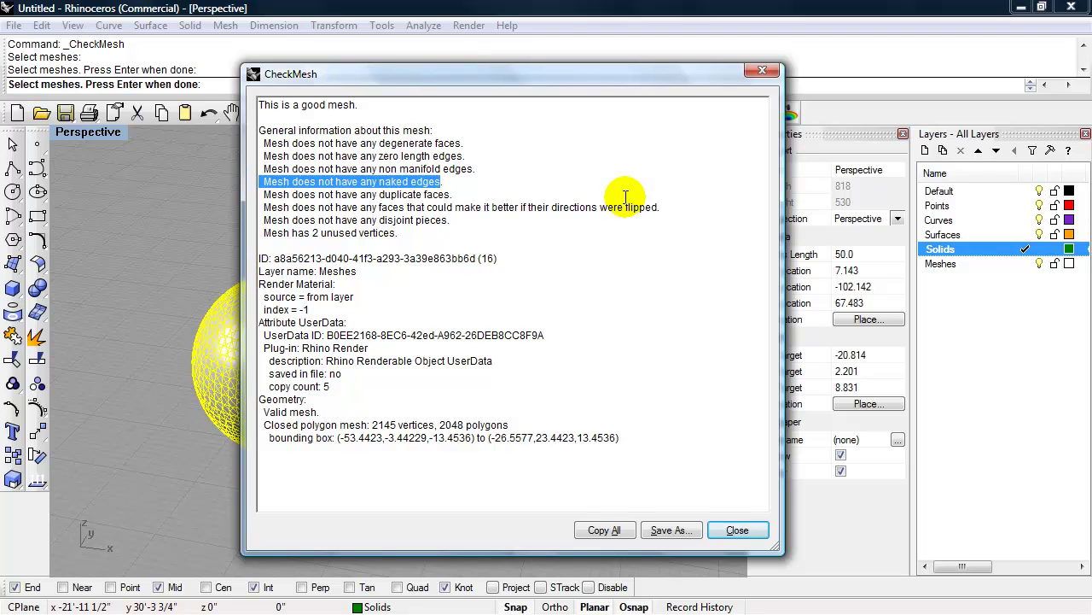
click(522, 177)
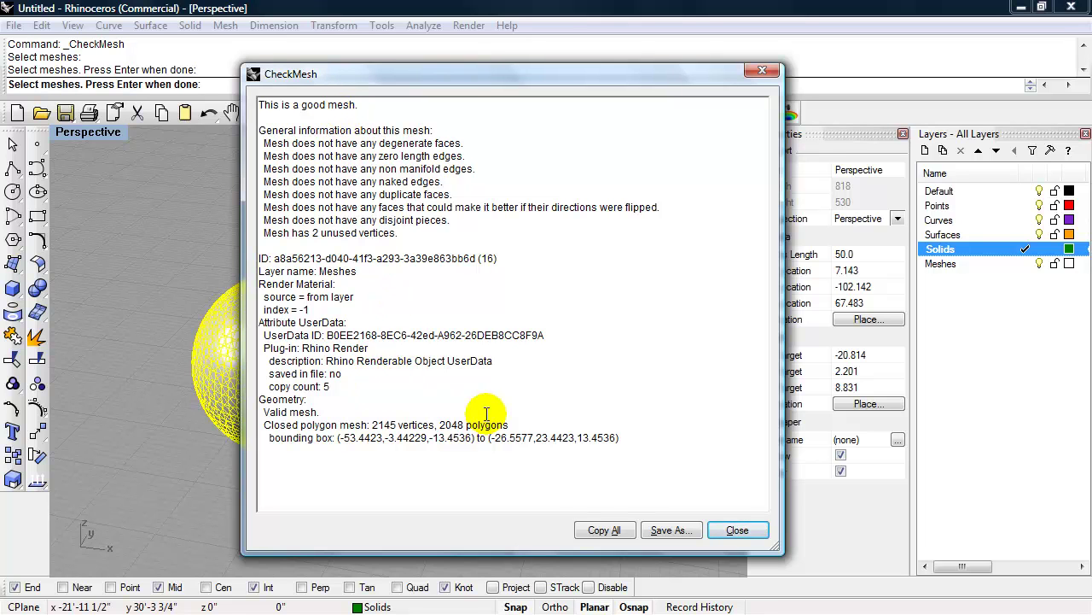
click(738, 530)
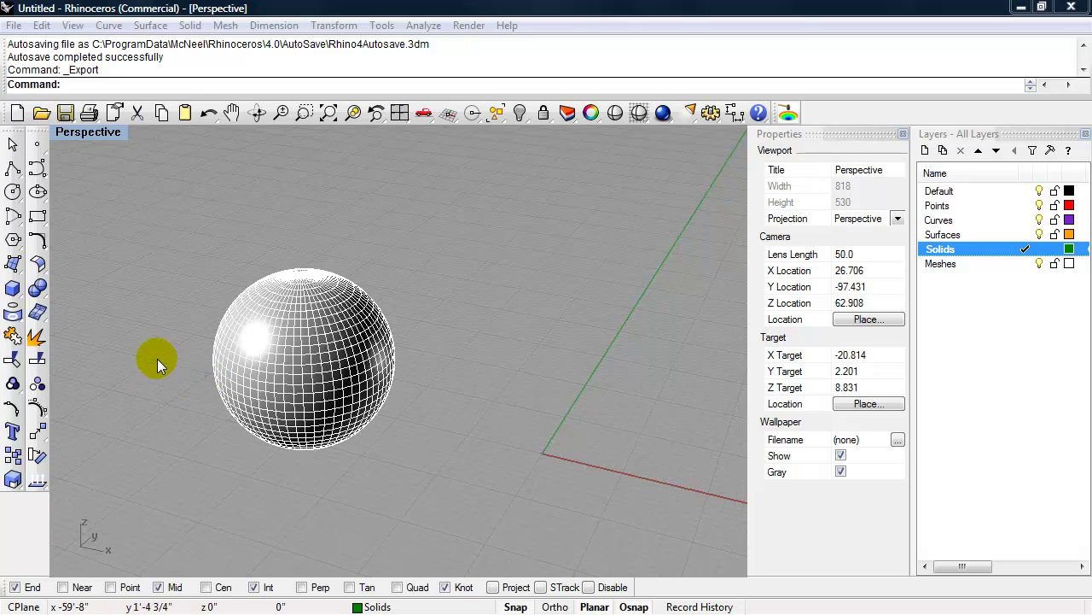
Export the selected sphere mesh as Stereolithography file ap-class-01.stl
click(335, 373)
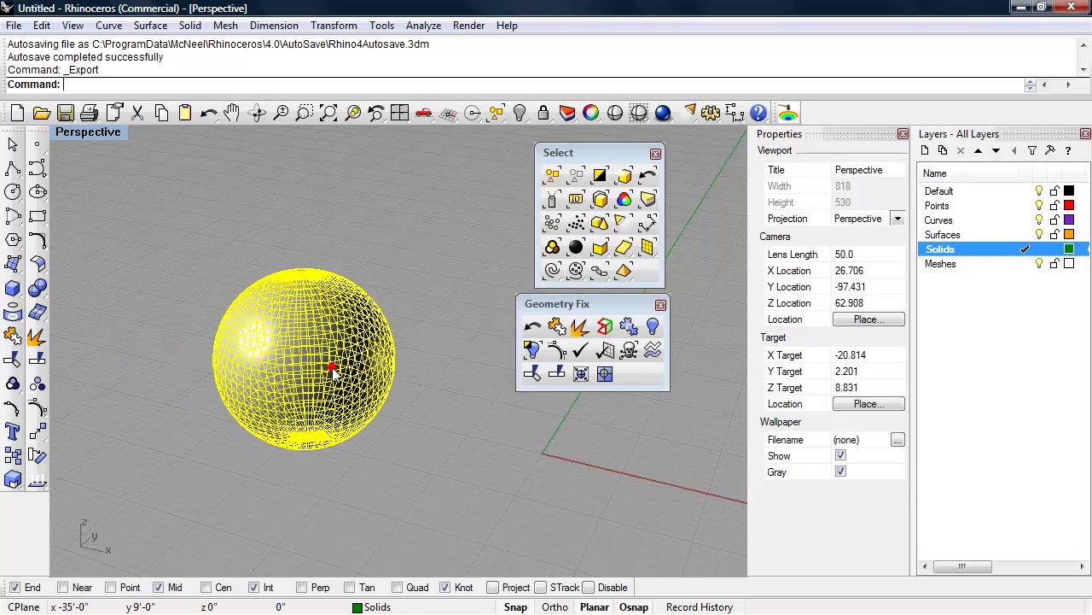
click(14, 26)
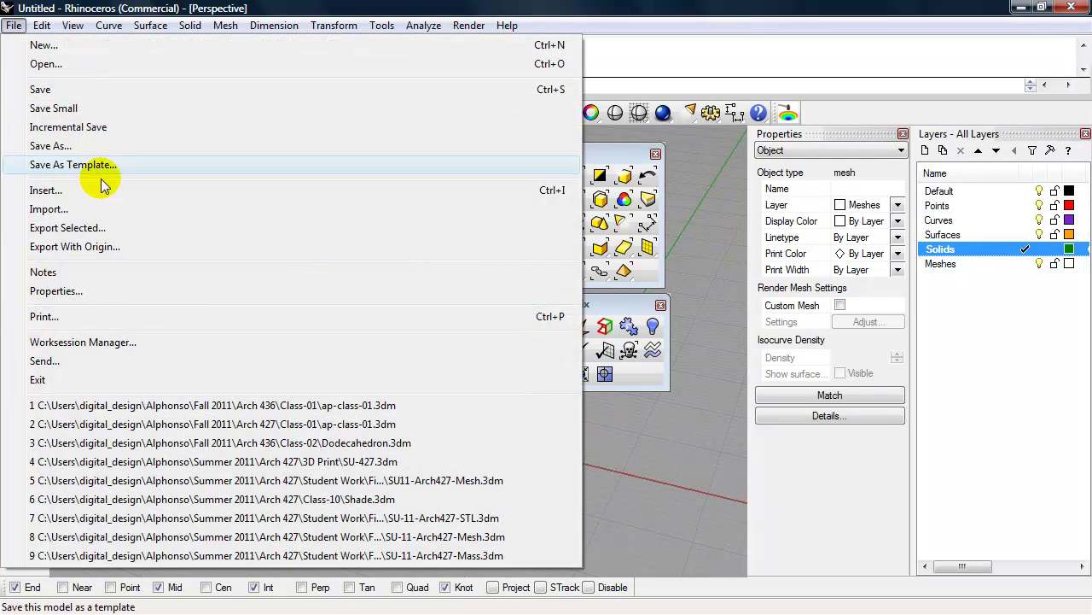
click(74, 232)
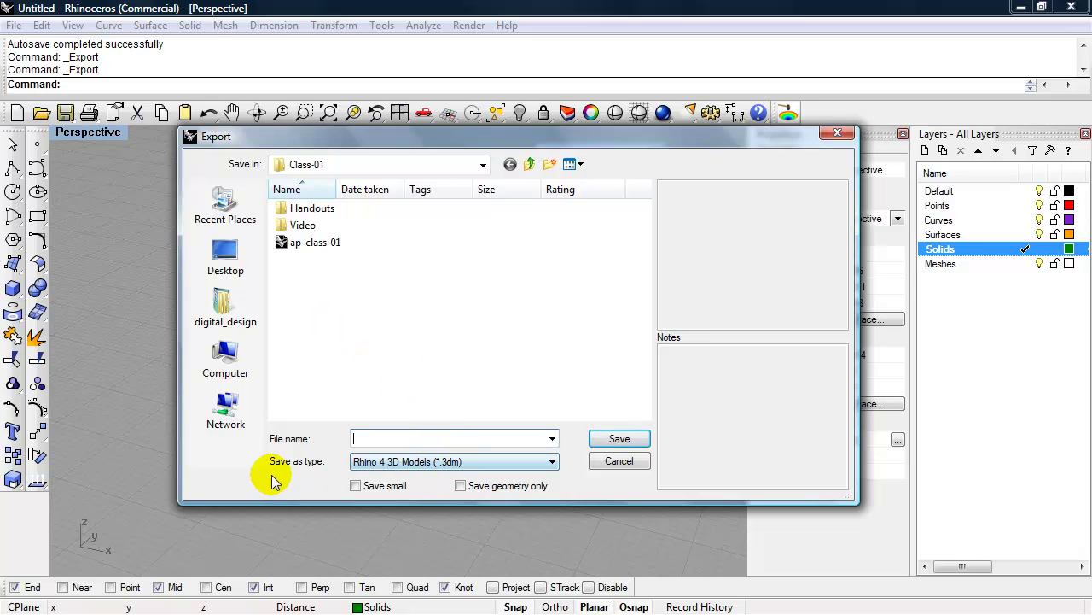
click(453, 465)
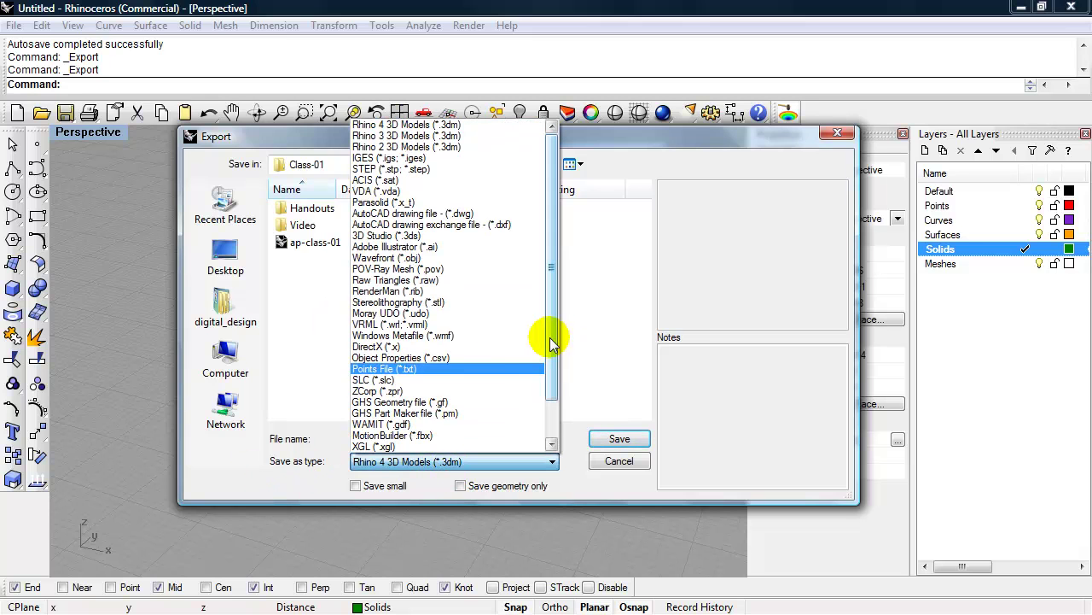
click(374, 303)
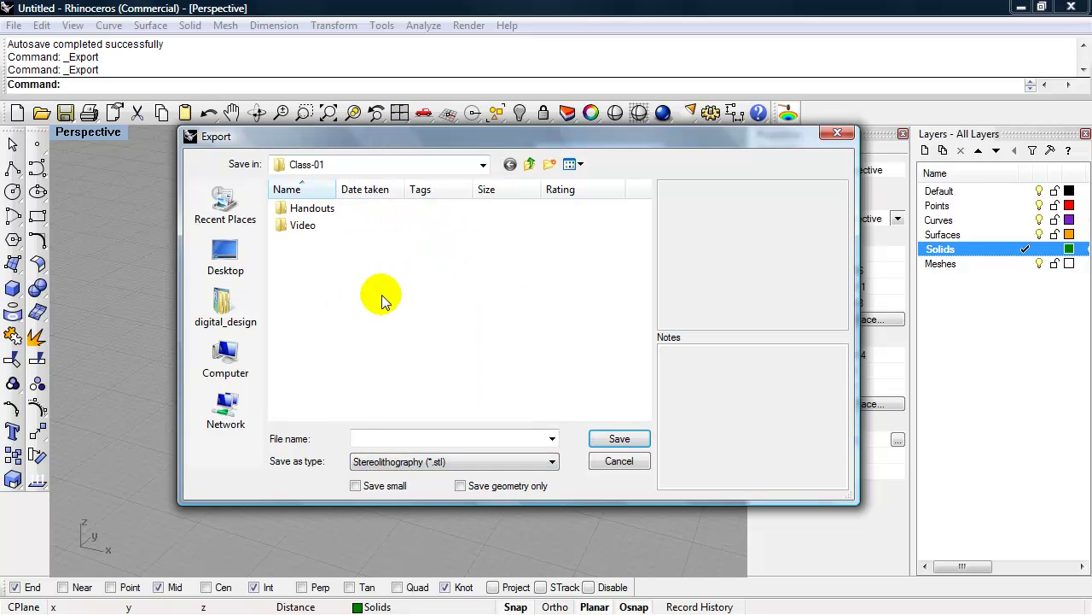
click(376, 438)
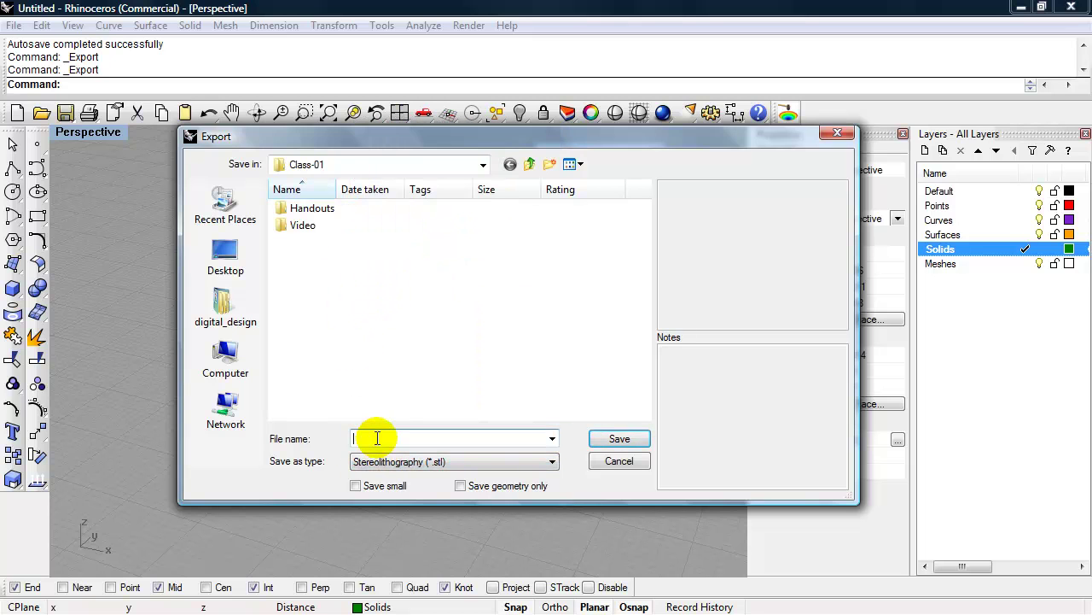
text(ap)
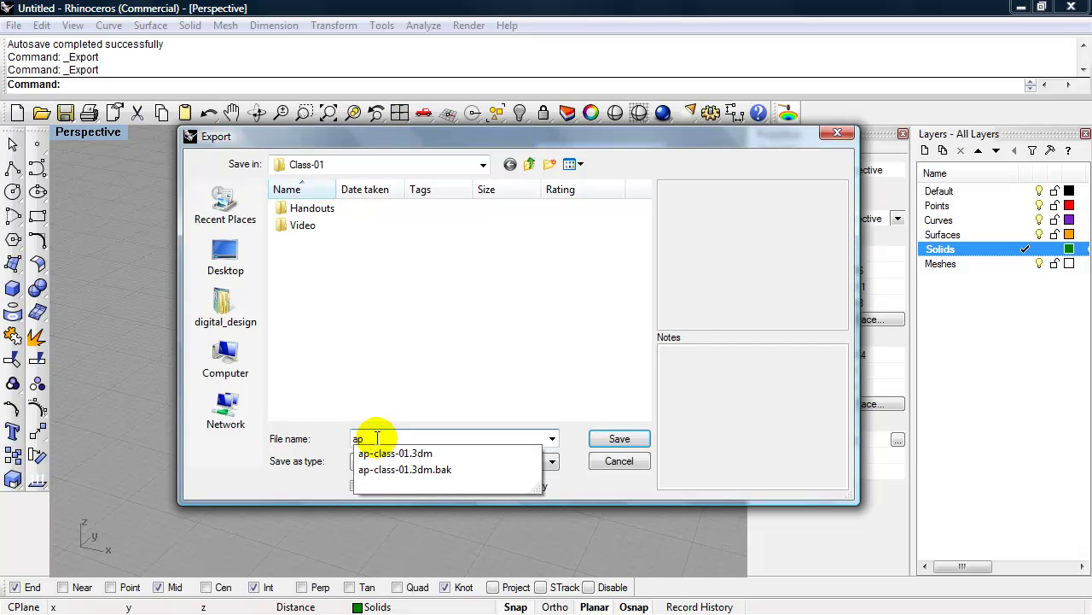
text(-class-01)
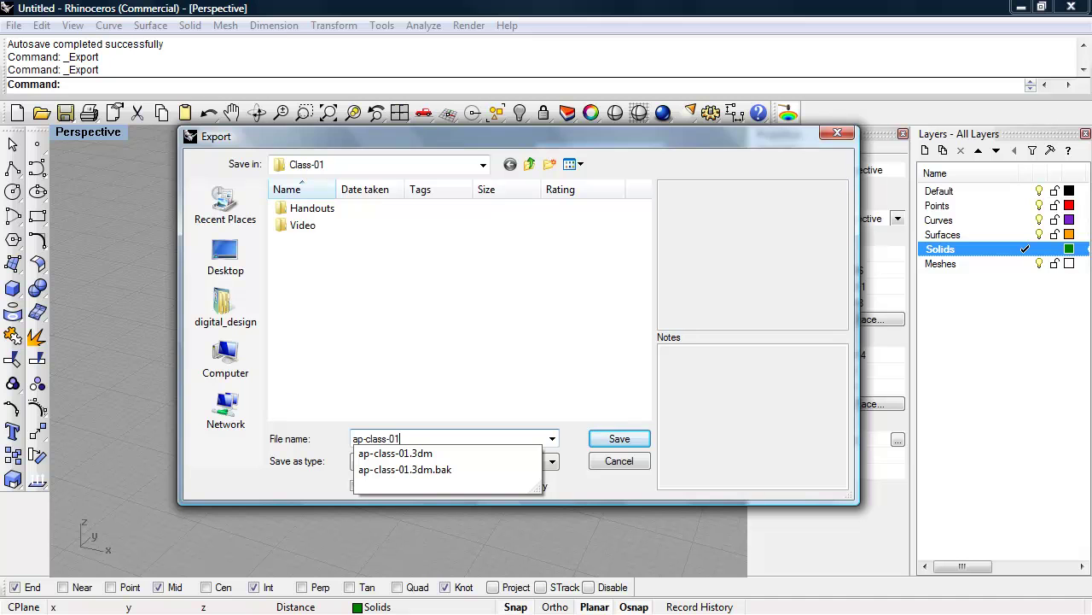
click(403, 406)
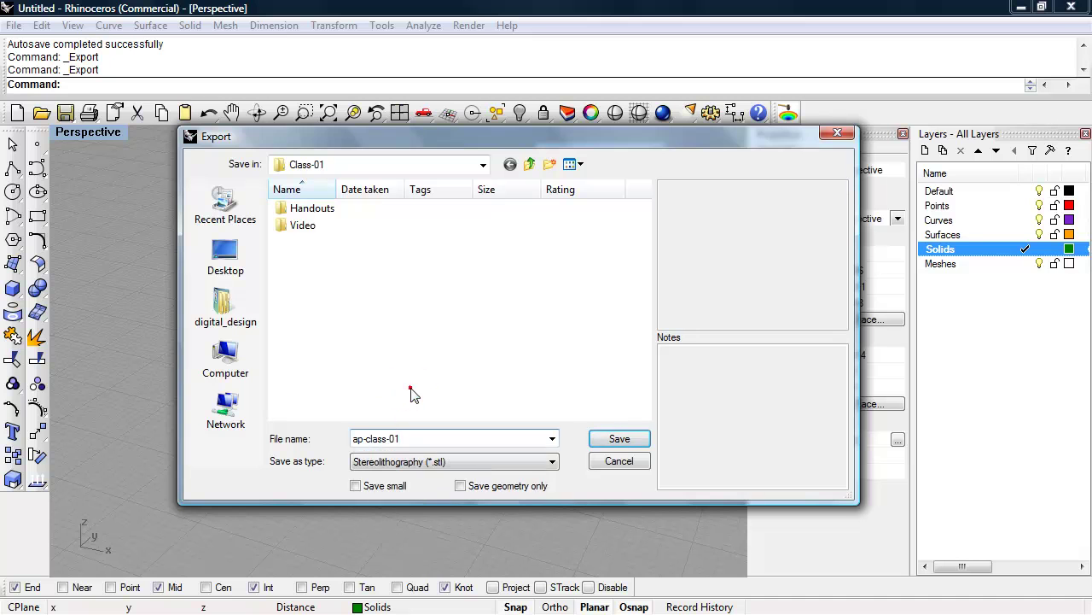
click(412, 386)
click(619, 442)
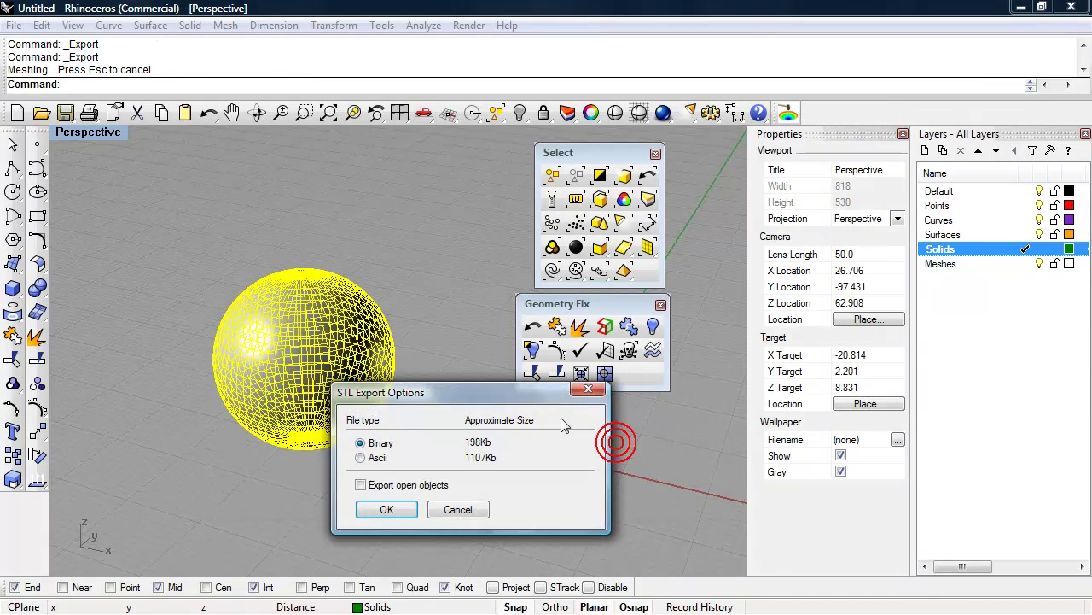
Accept the Binary STL option (198Kb) to complete the export
drag(454, 384, 371, 165)
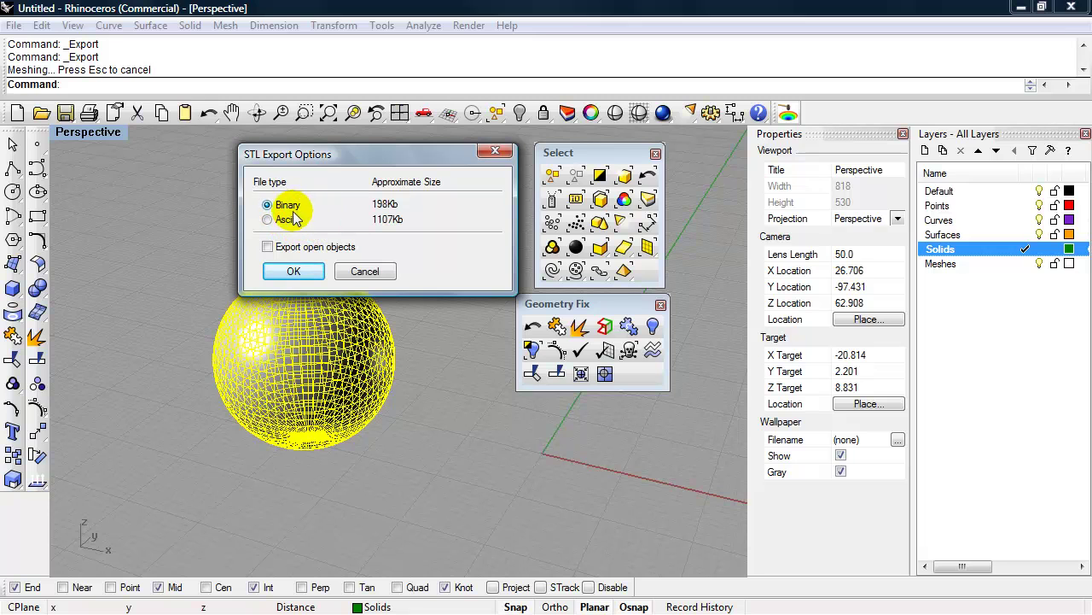
double_click(386, 204)
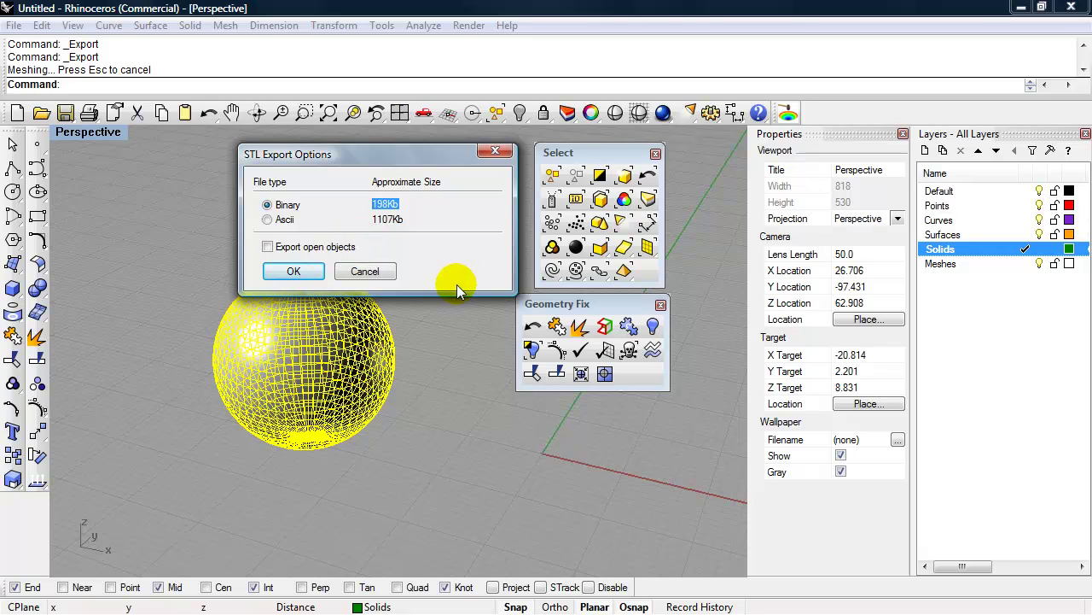
click(293, 271)
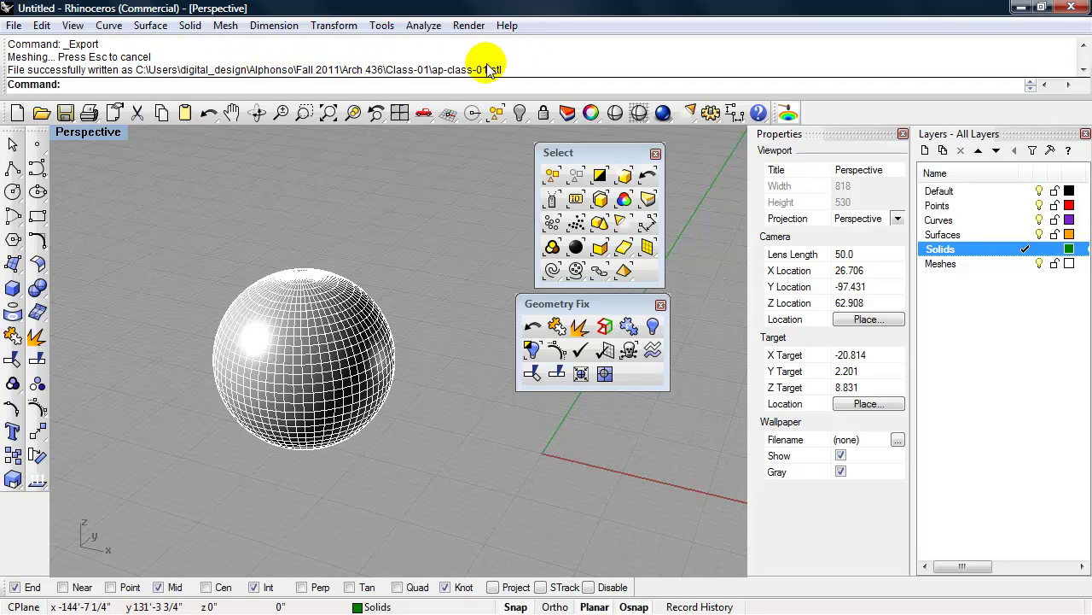
Save the model in Rhino 4 3dm format as ap-class-01-01.3dm
click(14, 25)
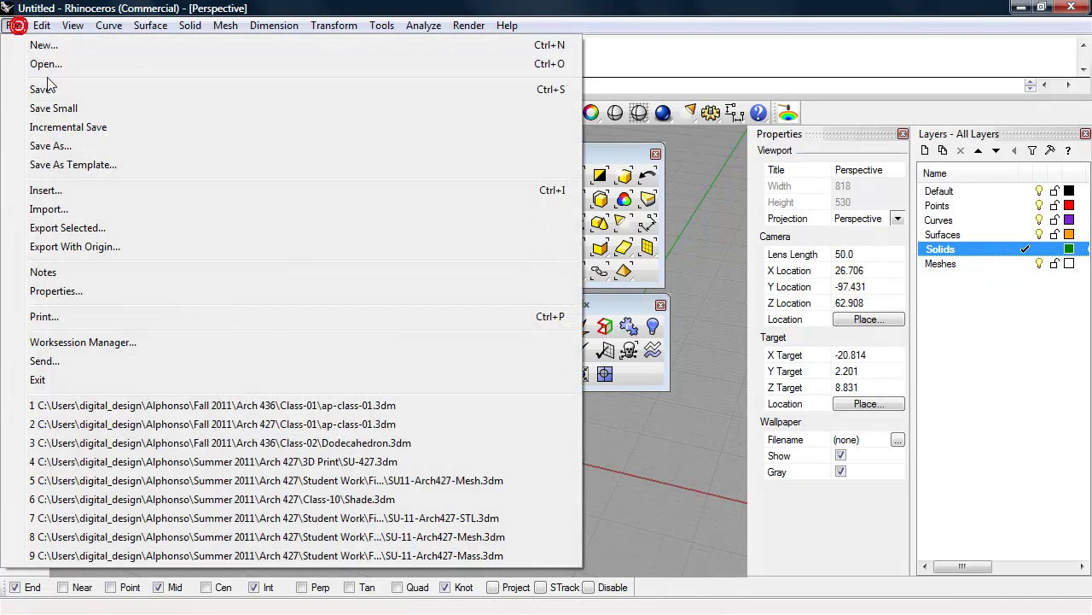
click(53, 145)
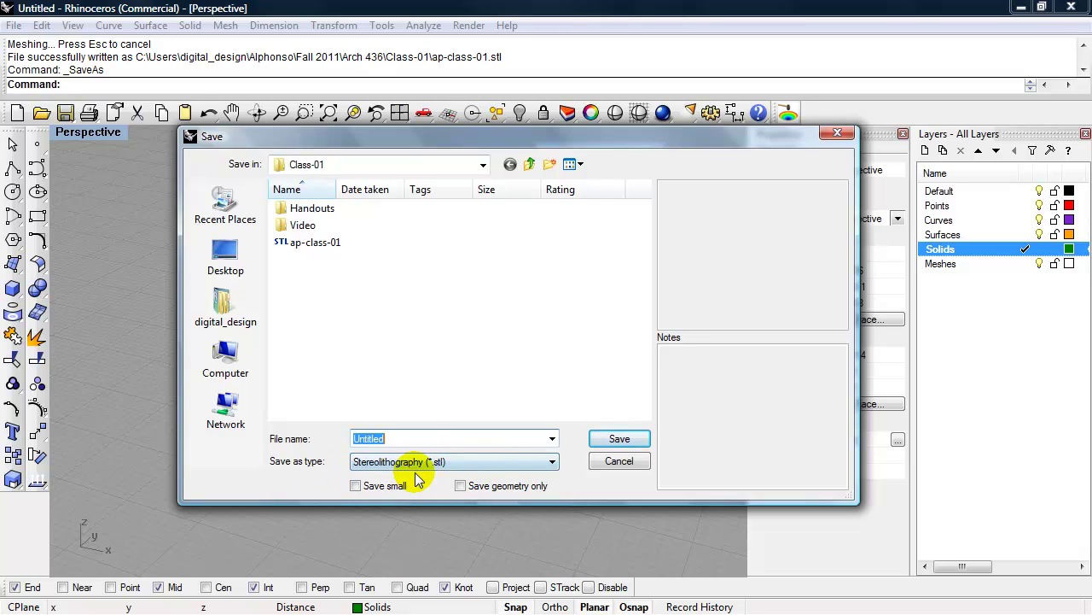
click(473, 461)
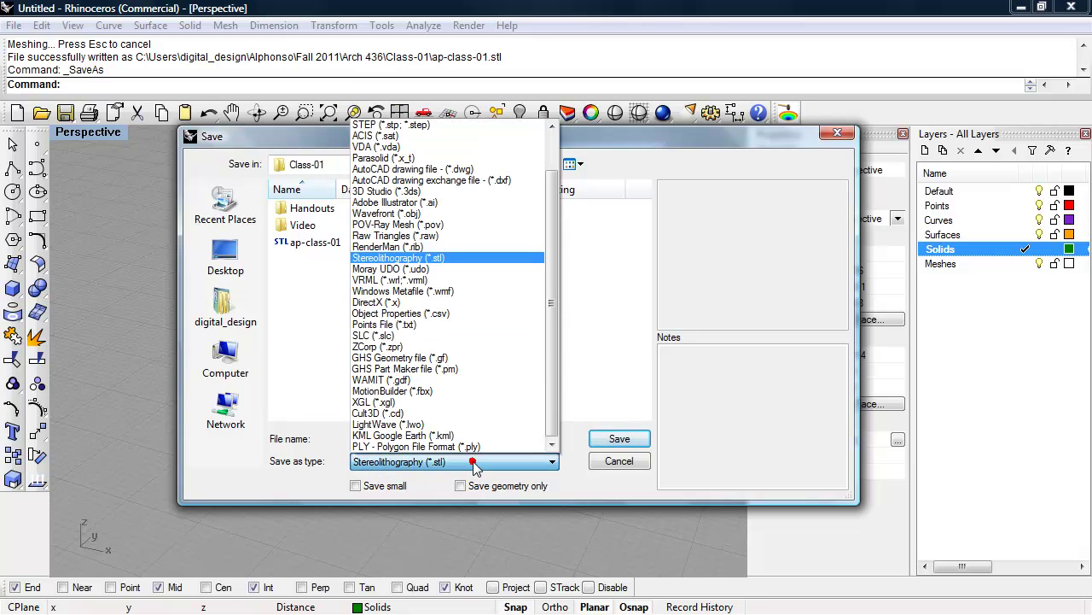
drag(553, 395, 554, 340)
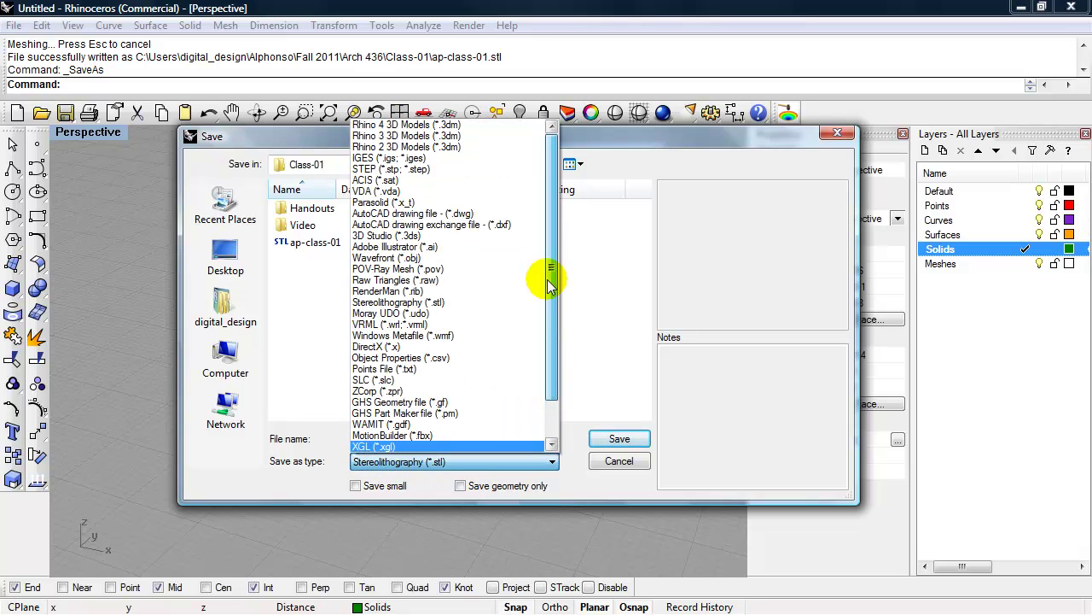
click(440, 125)
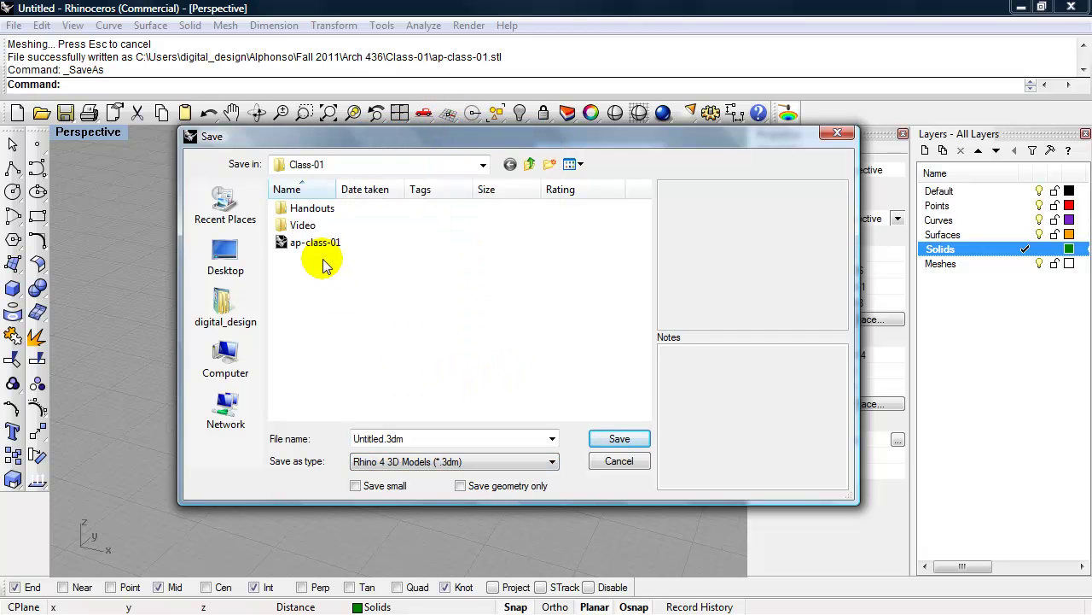
click(321, 245)
click(431, 437)
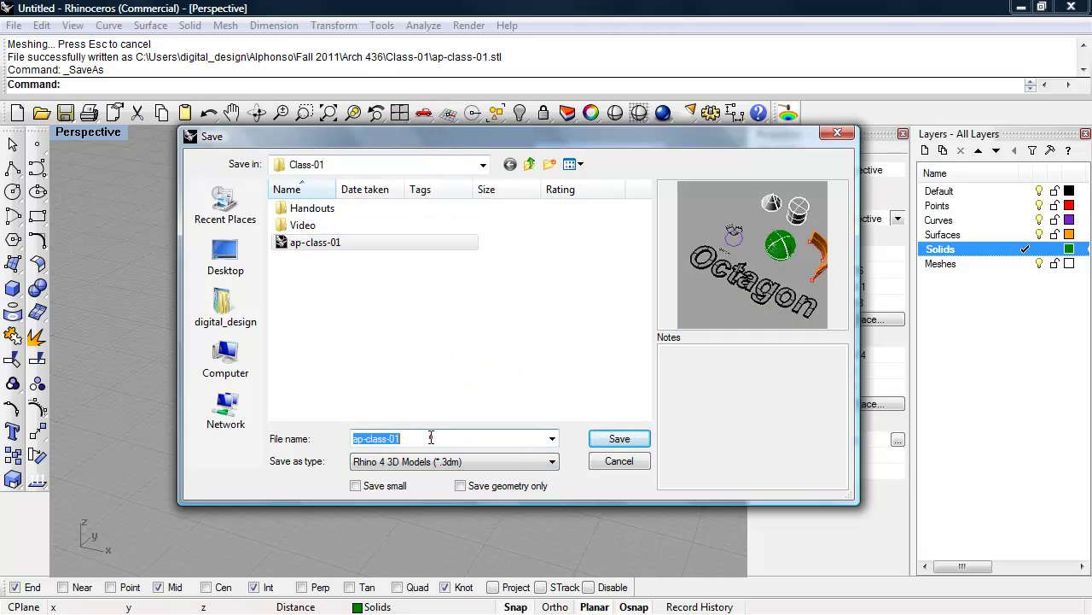
click(440, 439)
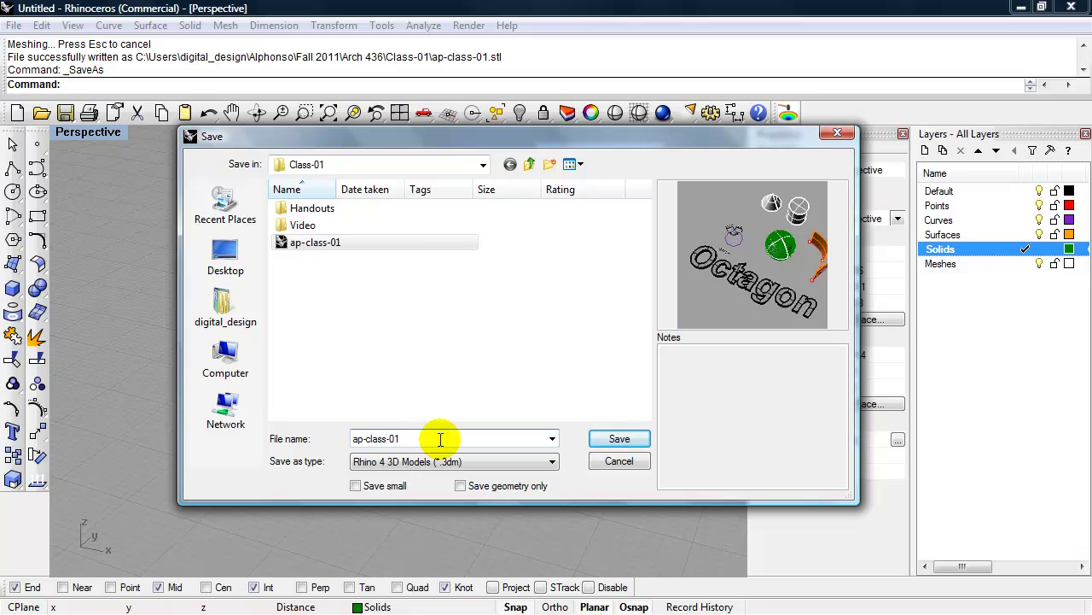
click(615, 439)
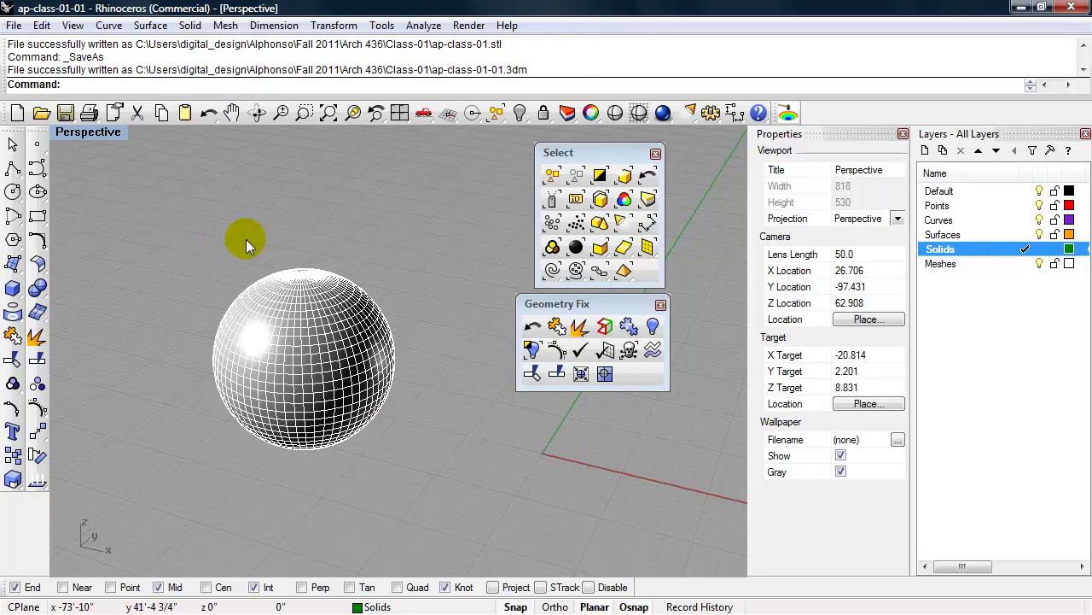
Open the exported ap-class-01.stl, filtering the file list to STL files
click(13, 26)
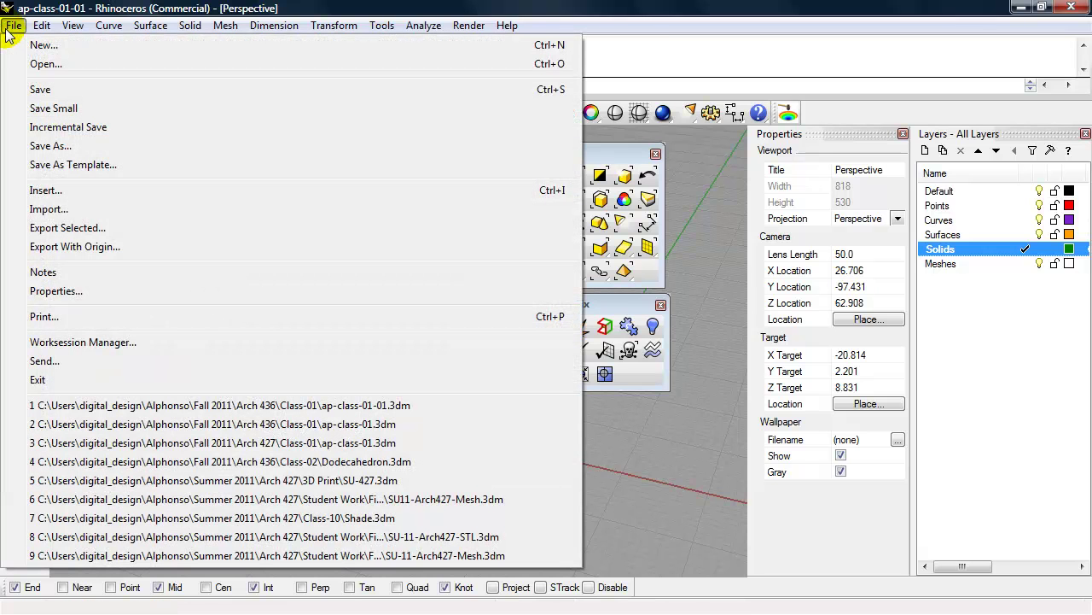
click(46, 64)
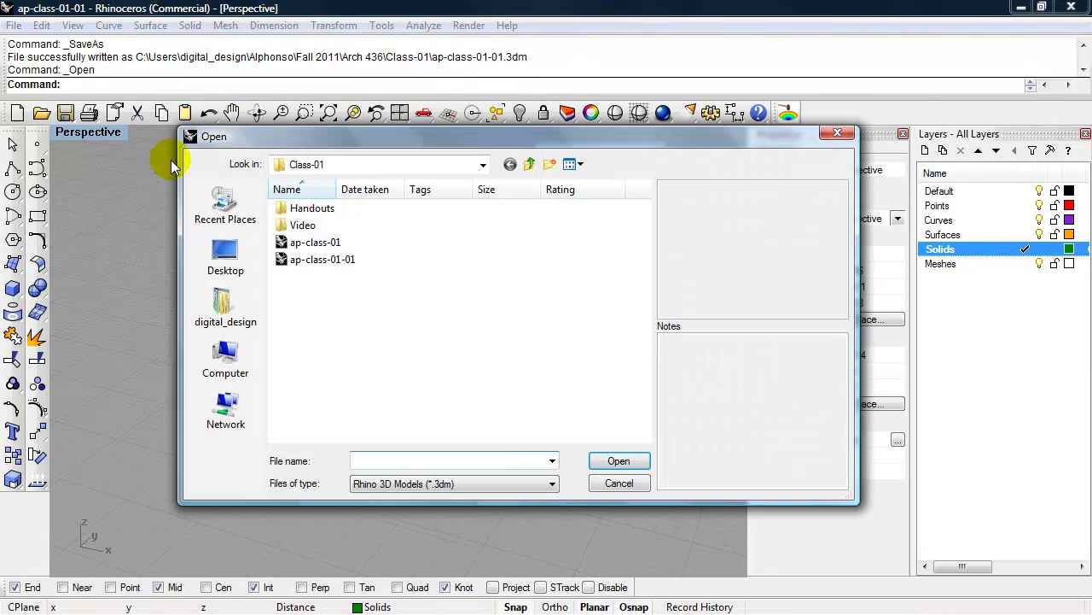
click(480, 489)
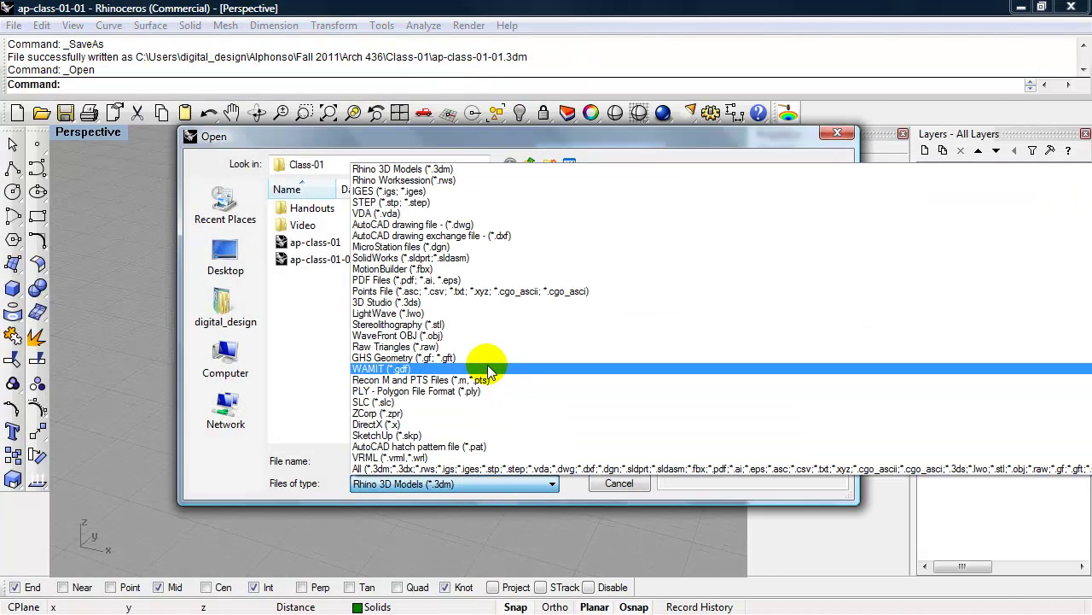
click(444, 324)
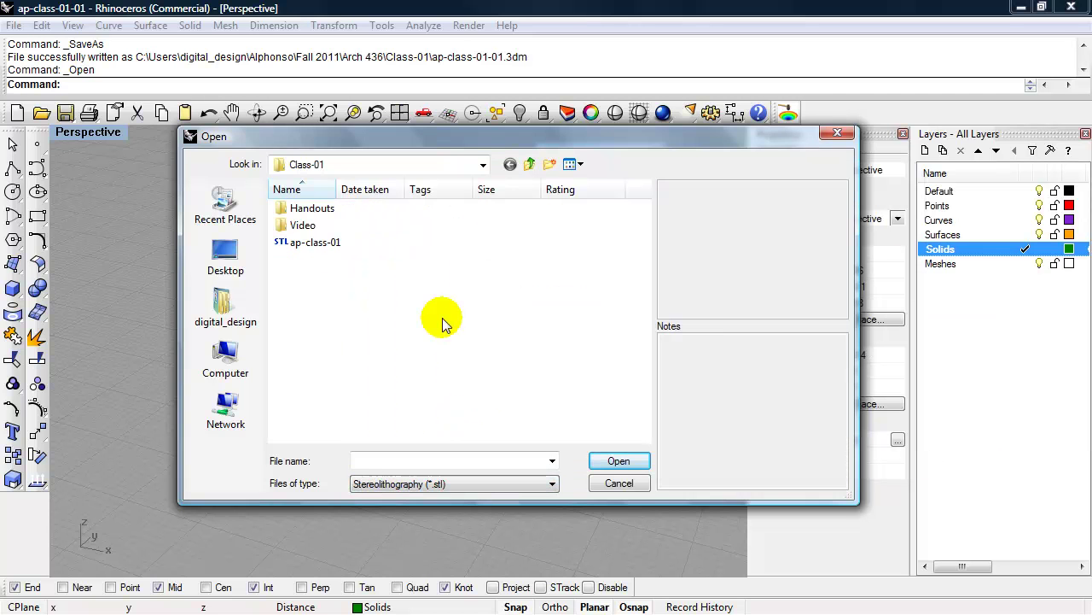
click(338, 245)
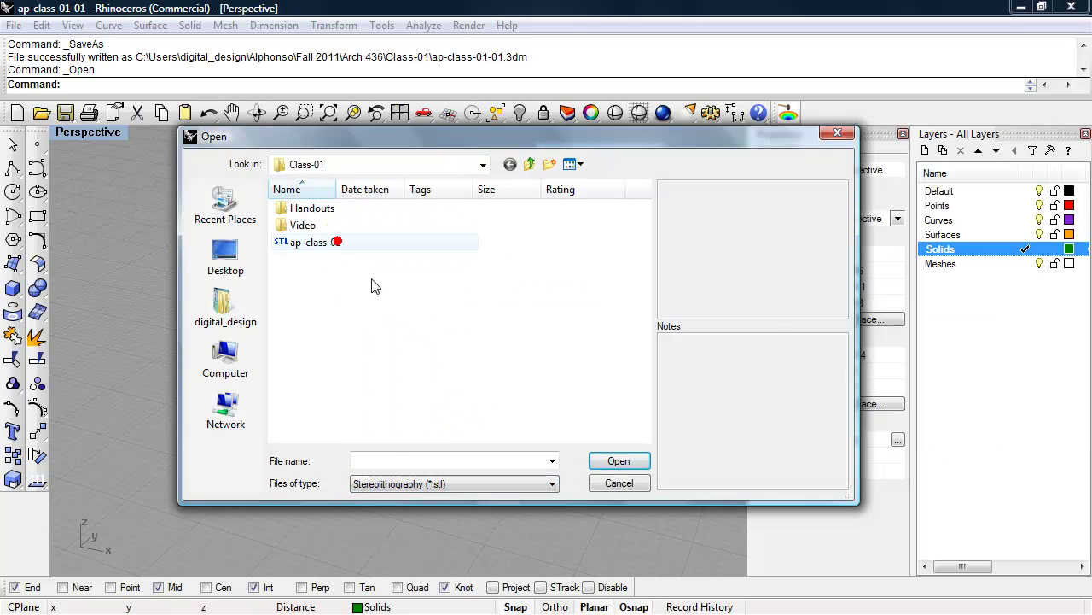
click(619, 461)
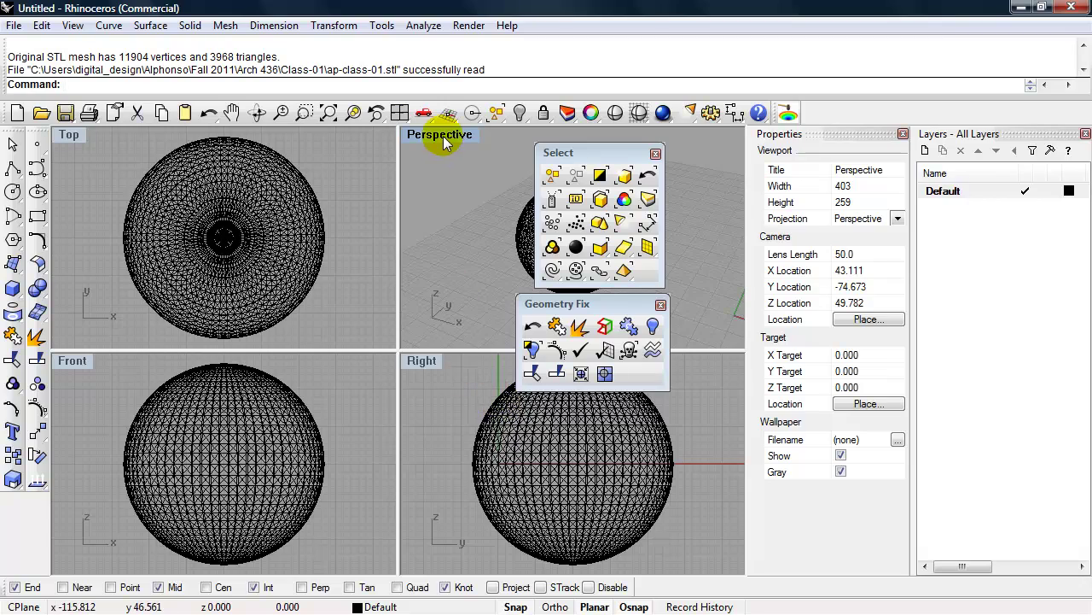
Maximize the Perspective viewport and switch it to Shaded display
double_click(443, 136)
mouse_move(378, 361)
right_down()
mouse_move(373, 398)
mouse_move(286, 290)
mouse_move(341, 239)
right_up()
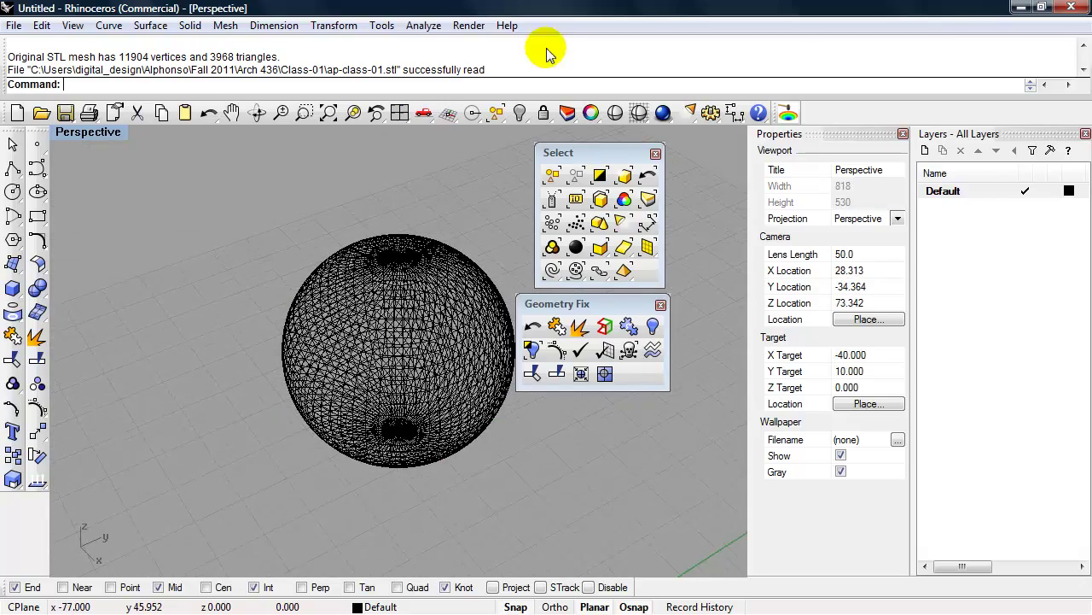
click(639, 113)
Orbit and zoom around the shaded sphere to inspect its triangle facets from several angles
right_drag(383, 378, 307, 417)
scroll(383, 432, up, 5)
right_drag(383, 432, 316, 331)
scroll(404, 441, down, 5)
scroll(337, 384, up, 5)
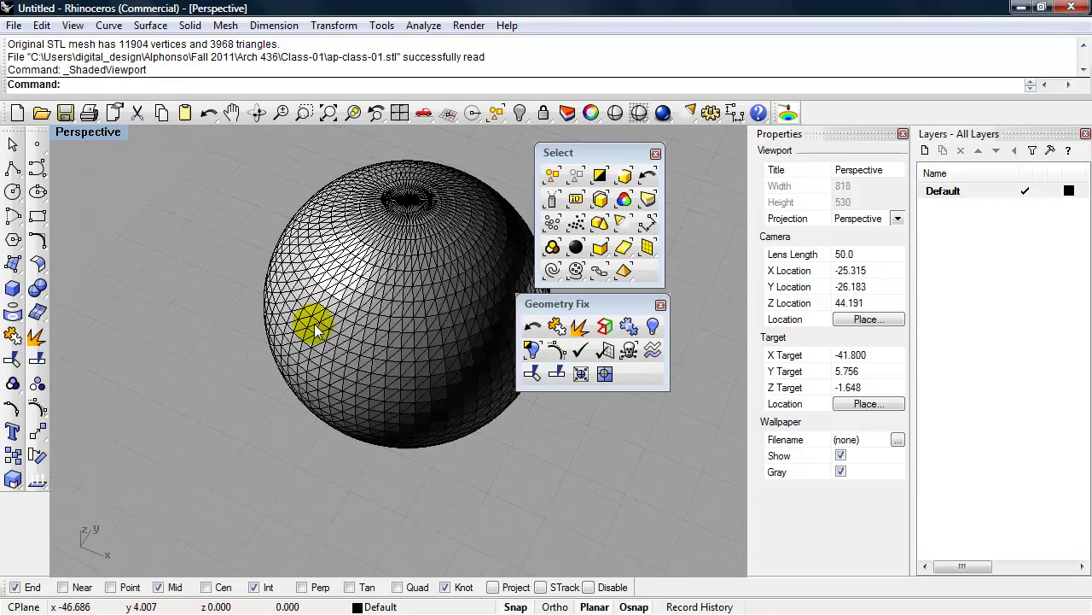
right_drag(382, 371, 427, 378)
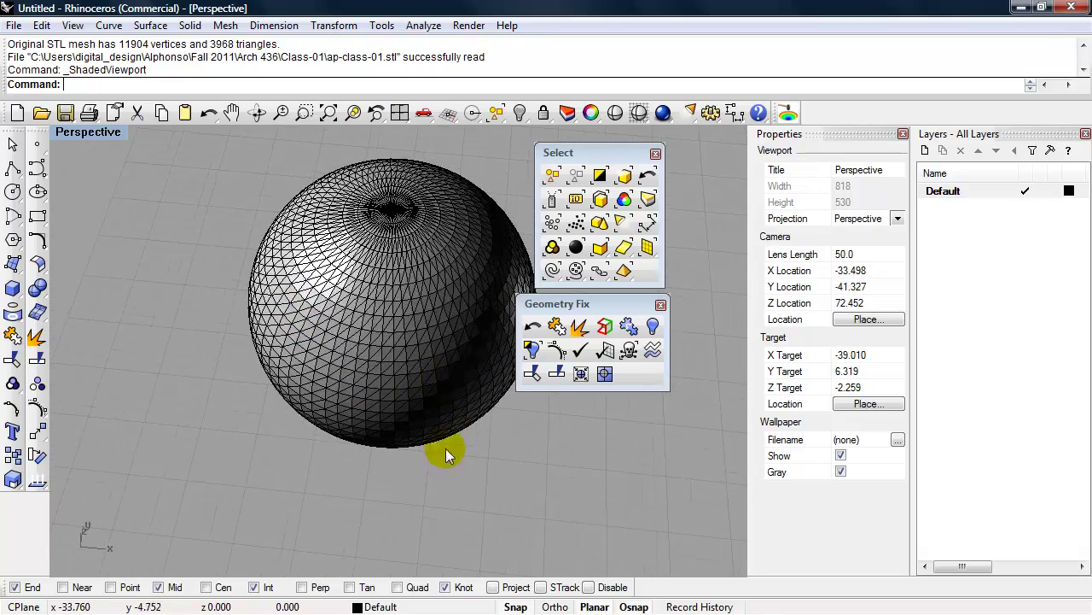
right_drag(468, 452, 276, 325)
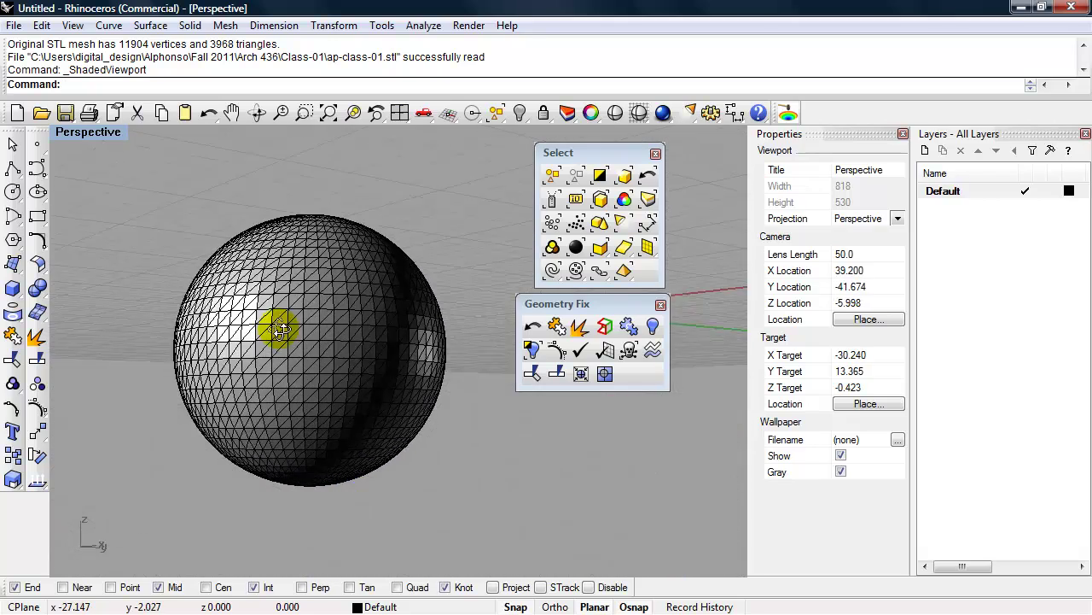
right_drag(409, 480, 405, 490)
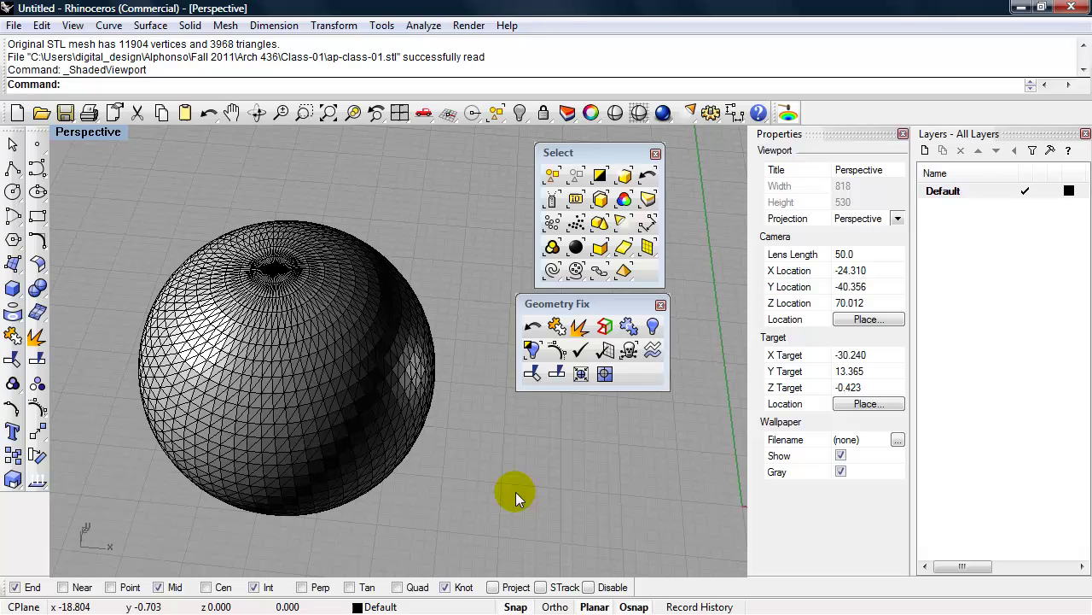
right_drag(510, 492, 463, 463)
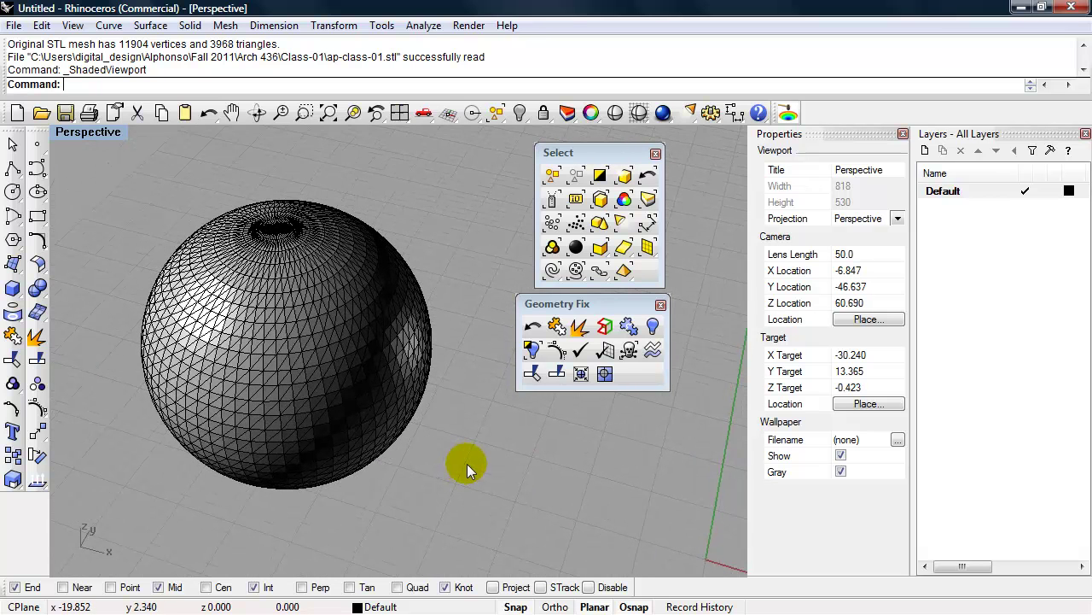